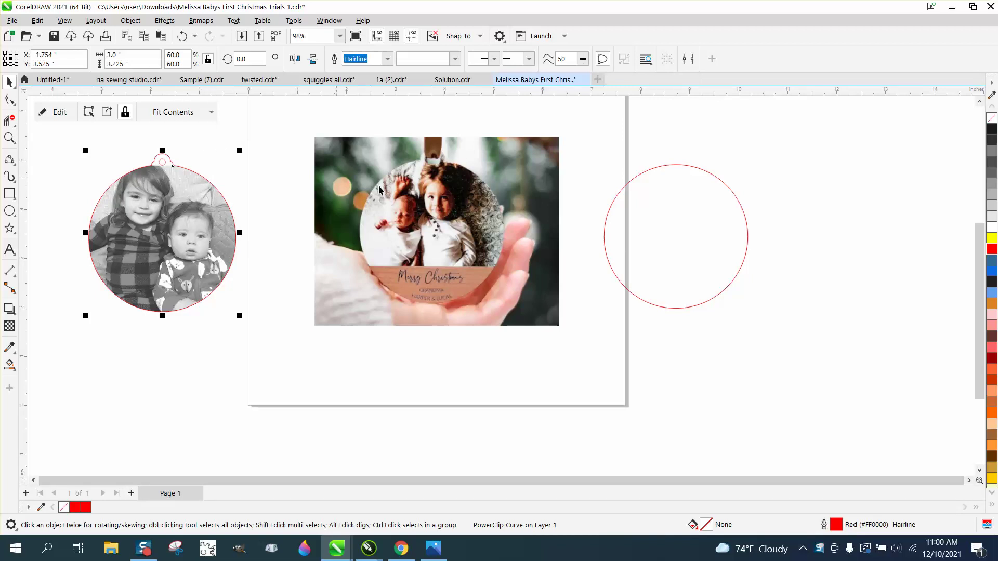
Step: Move the plain red circle from beside the page onto the round ornament in the colour photo
click(467, 229)
click(606, 226)
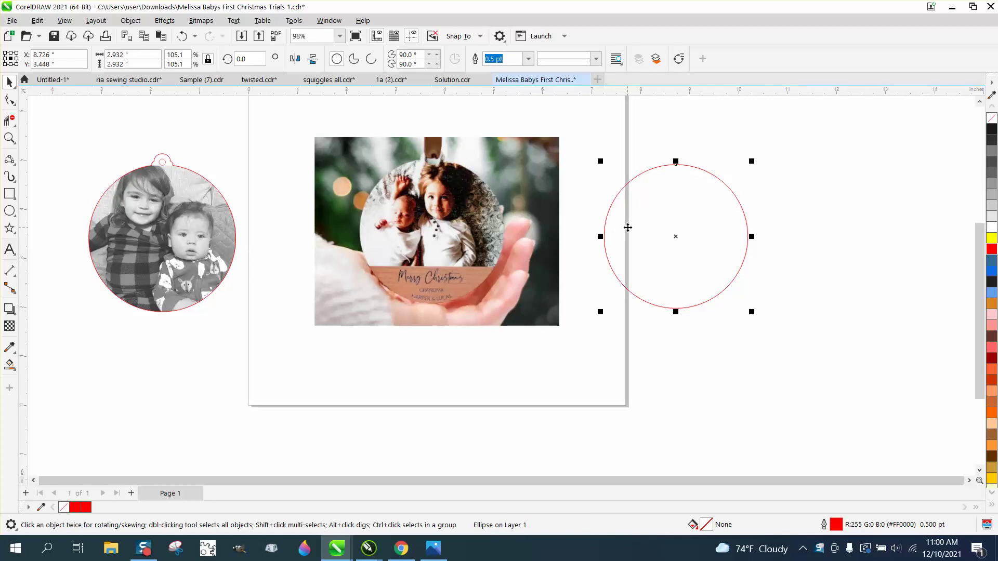
drag(671, 234, 431, 234)
click(9, 138)
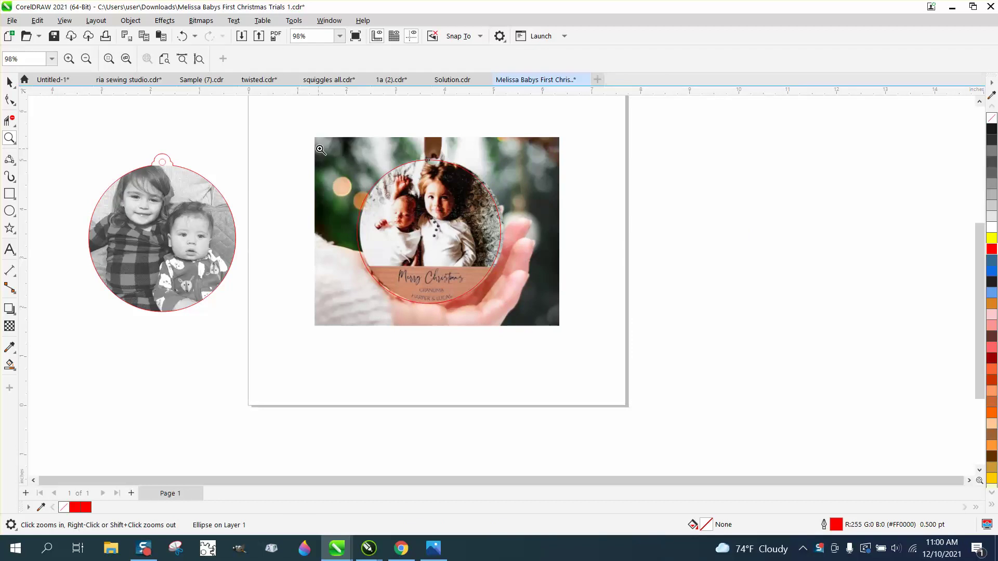
drag(326, 136, 597, 335)
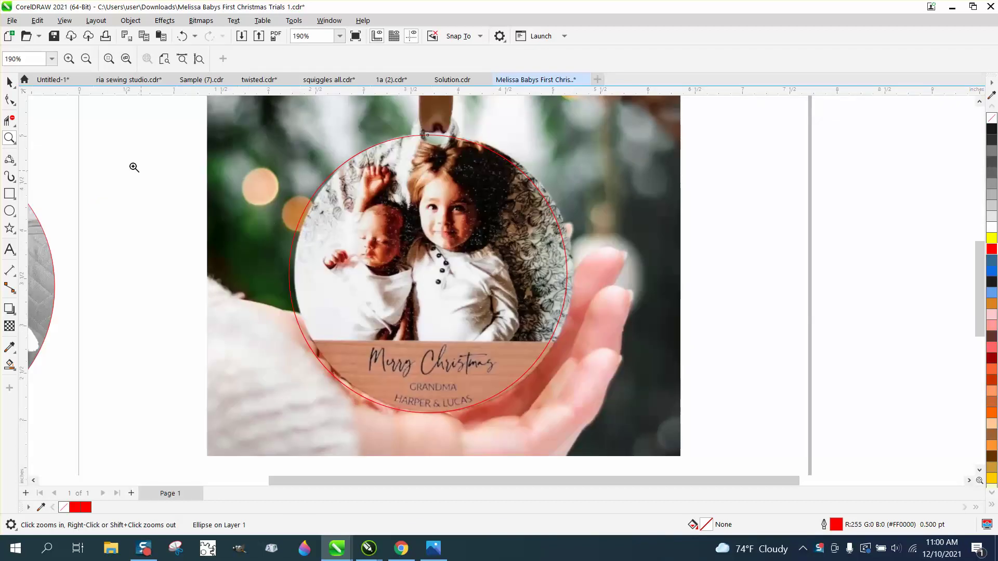
Step: Nudge the red circle 0.06 inch to the right to line it up with the ornament's edge
click(9, 81)
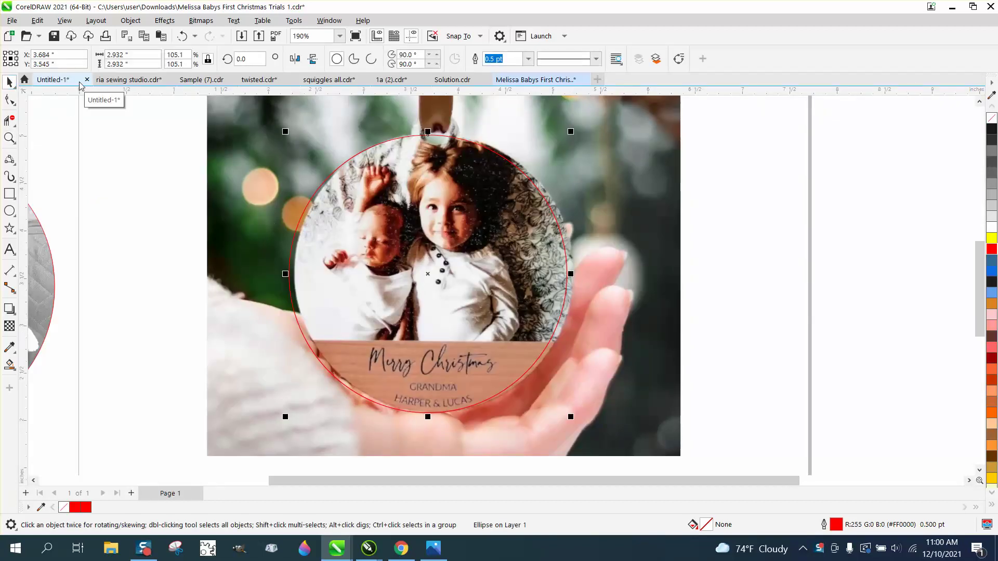
key(Right)
key(Right)
key(Right)
key(Right)
key(Right)
key(Right)
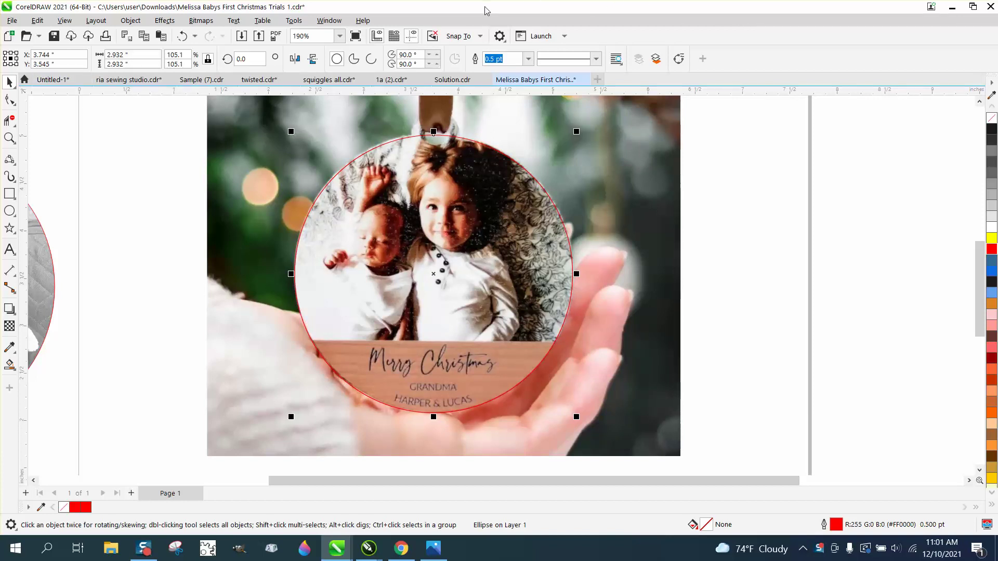
Step: Try a diameter of 2.95 inches for the red circle over the ornament
drag(136, 55, 99, 54)
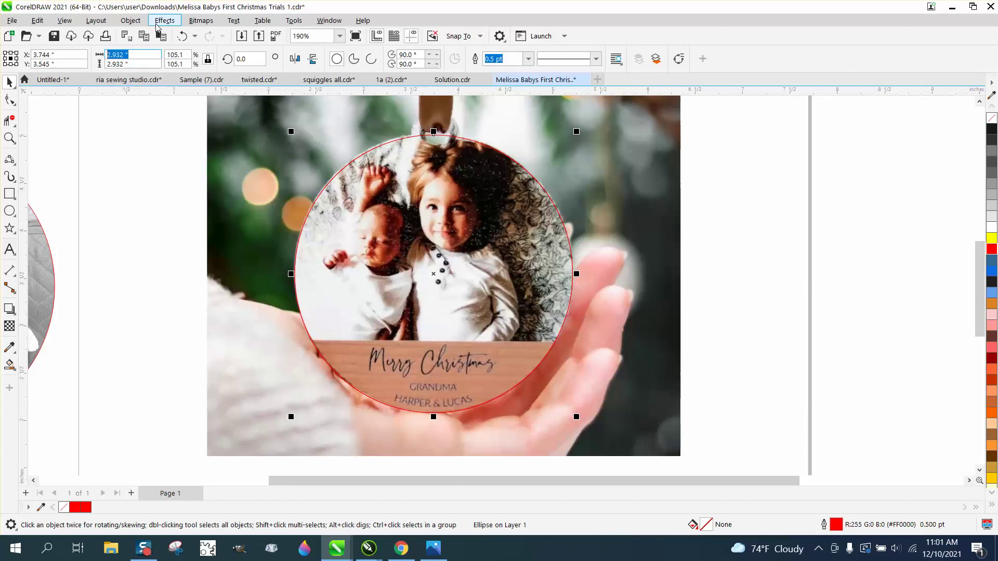
text(2.95)
key(Return)
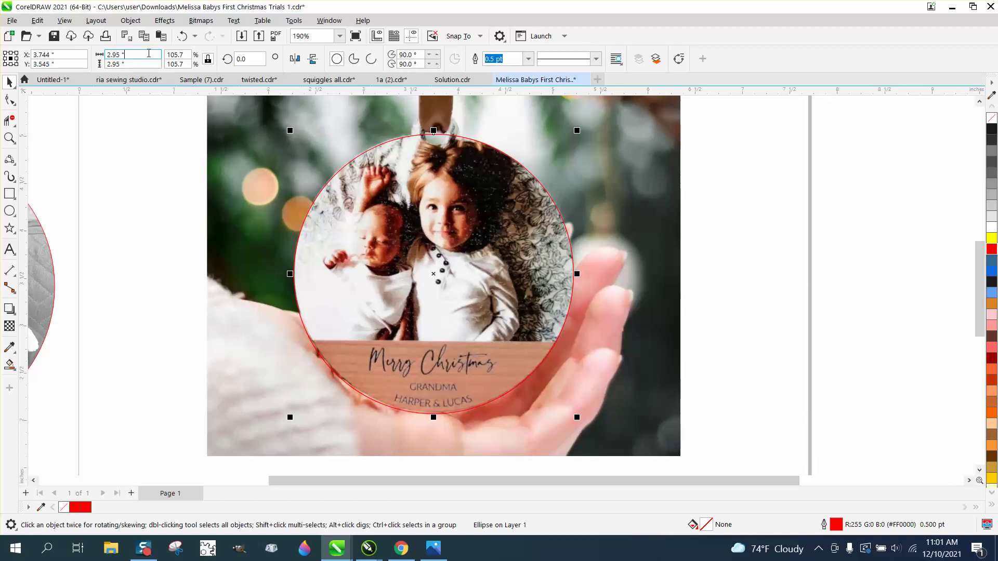
Step: Set the red circle's diameter to 2.93 inches and nudge it up 0.01 inch to match the ornament's edge
drag(134, 56, 116, 55)
text(3)
key(Return)
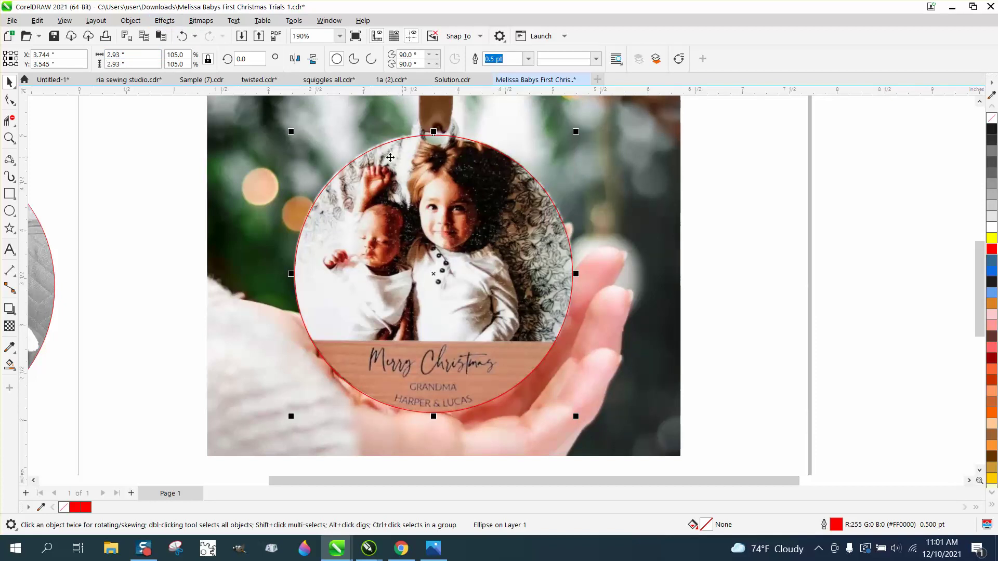
key(Up)
key(Up)
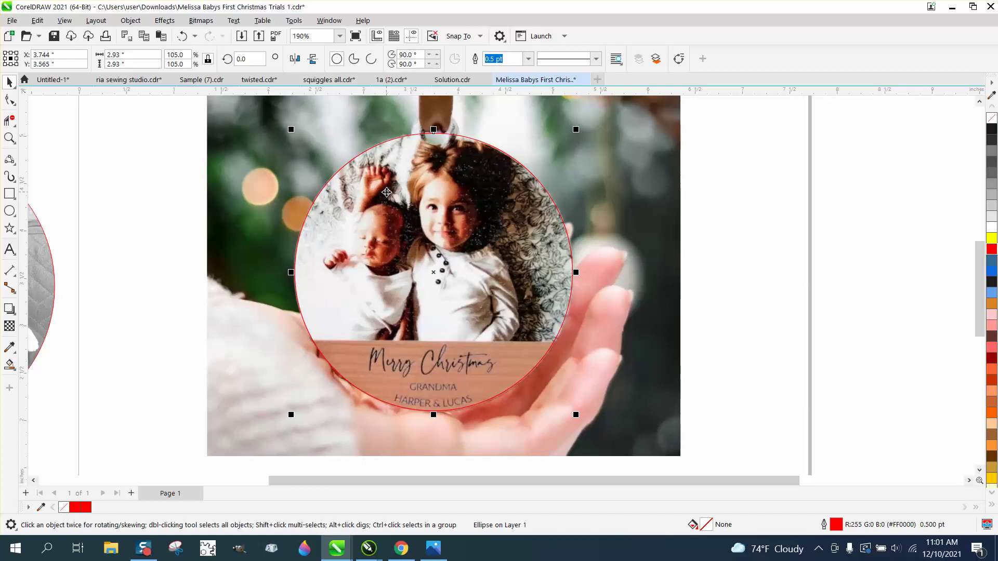
key(Down)
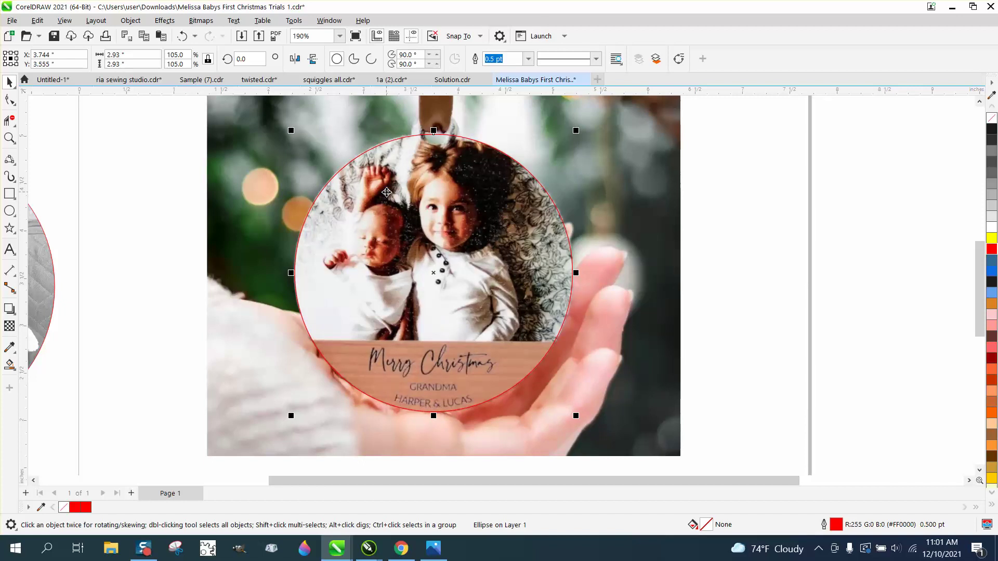
Step: Intersect the red circle with the colour photo to create a round cut-out of the ornament
scroll(449, 239, down, 1)
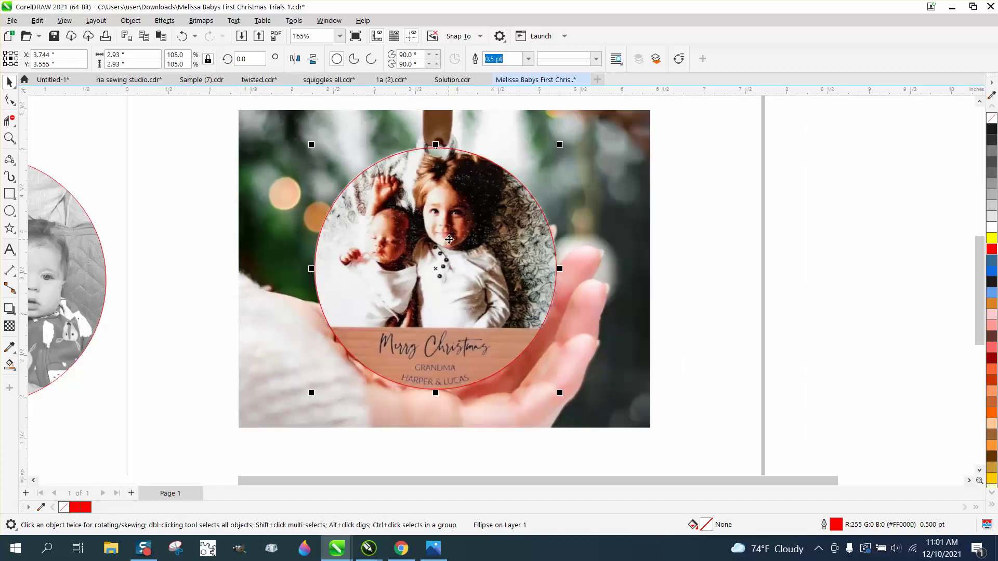
click(155, 182)
scroll(229, 120, down, 4)
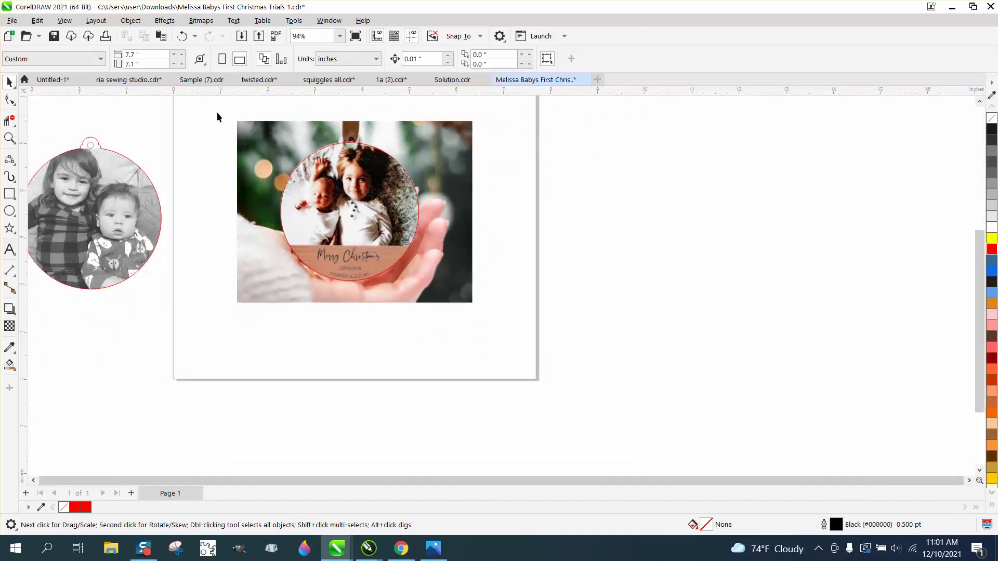
drag(294, 207, 544, 335)
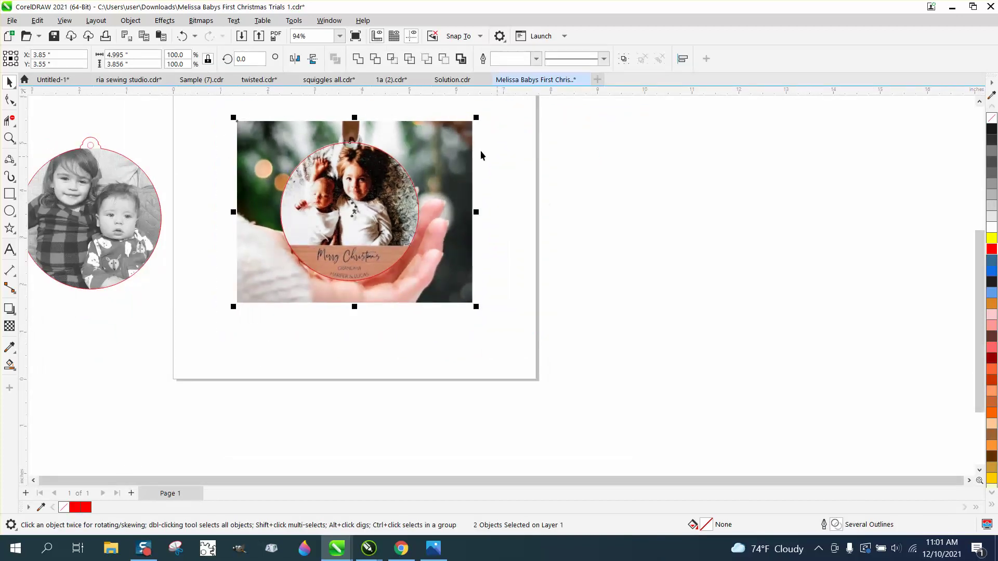
click(393, 62)
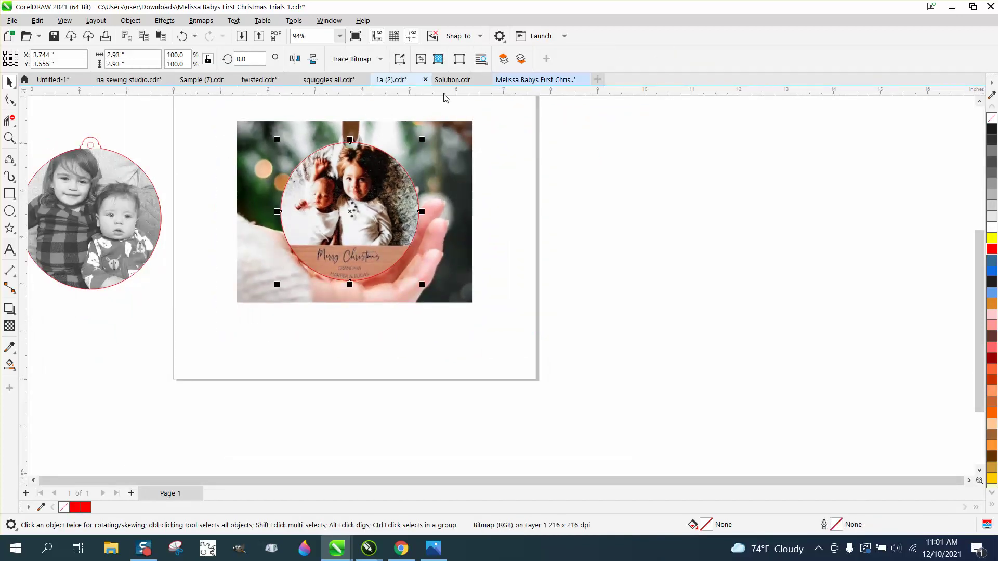
click(387, 100)
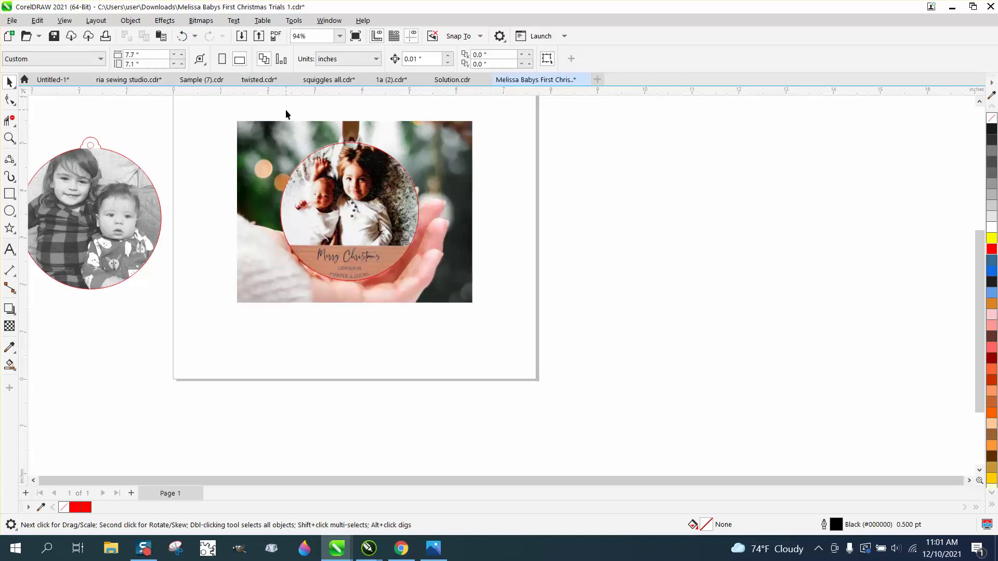
Step: Set the nudge distance to 6 inches and move the red circle one nudge to the right of the photo
click(278, 129)
click(265, 103)
text(6)
click(382, 182)
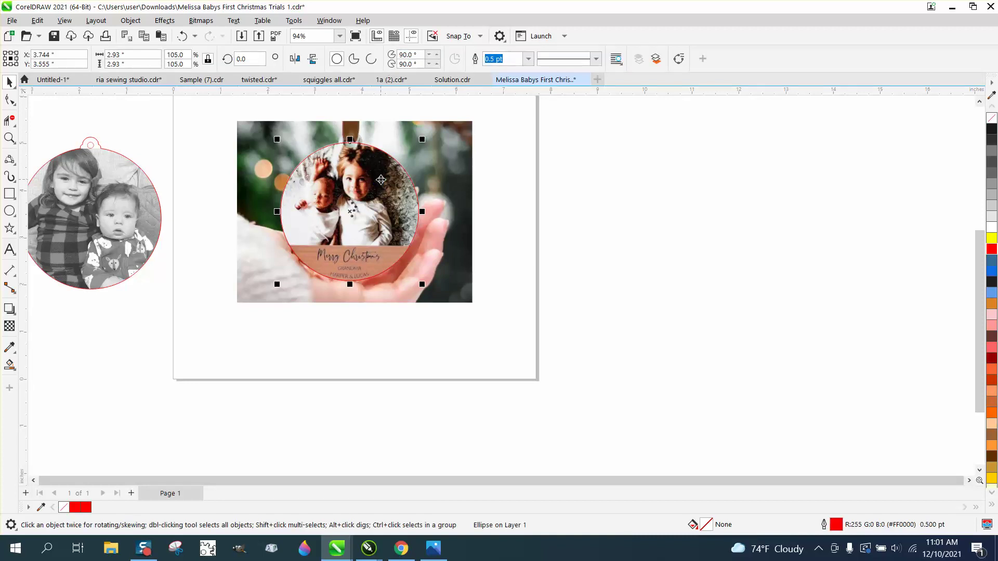
key(Right)
Step: Move the round ornament cut-out 12 inches to the right, past the empty red circle
click(350, 202)
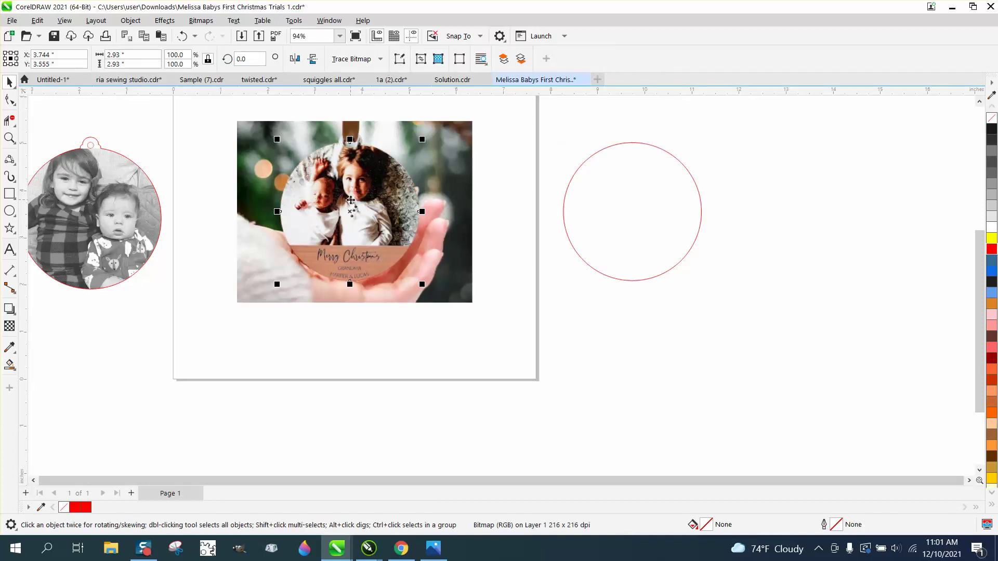
key(Right)
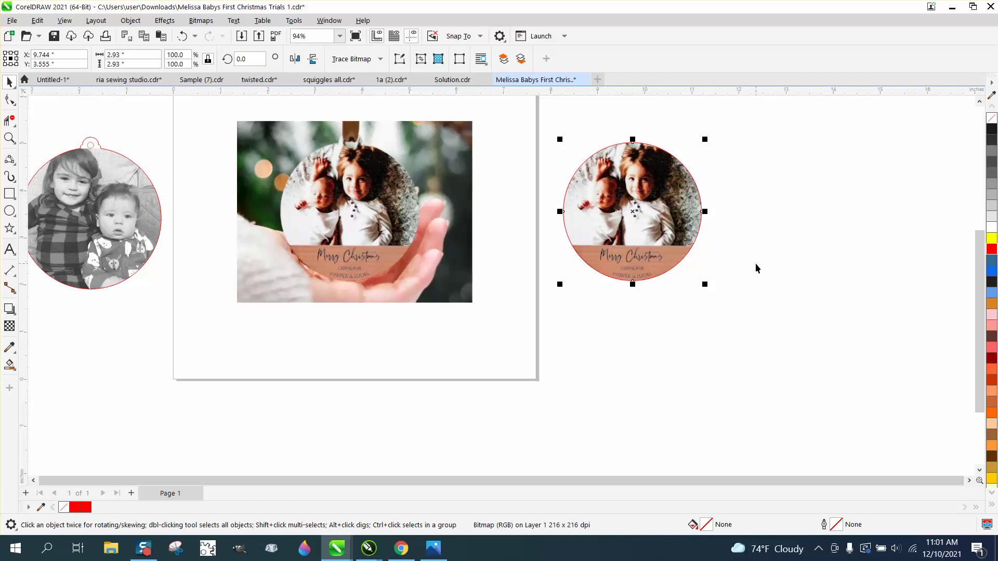
key(Right)
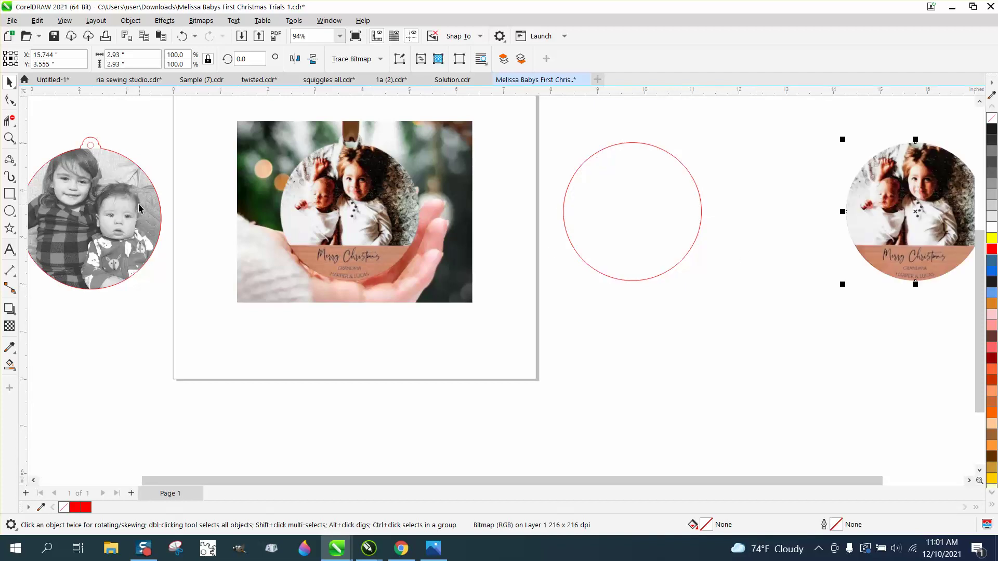
Step: Edit the looped ornament's PowerClip and move the black-and-white photo out of its frame, leaving only the outline
click(101, 147)
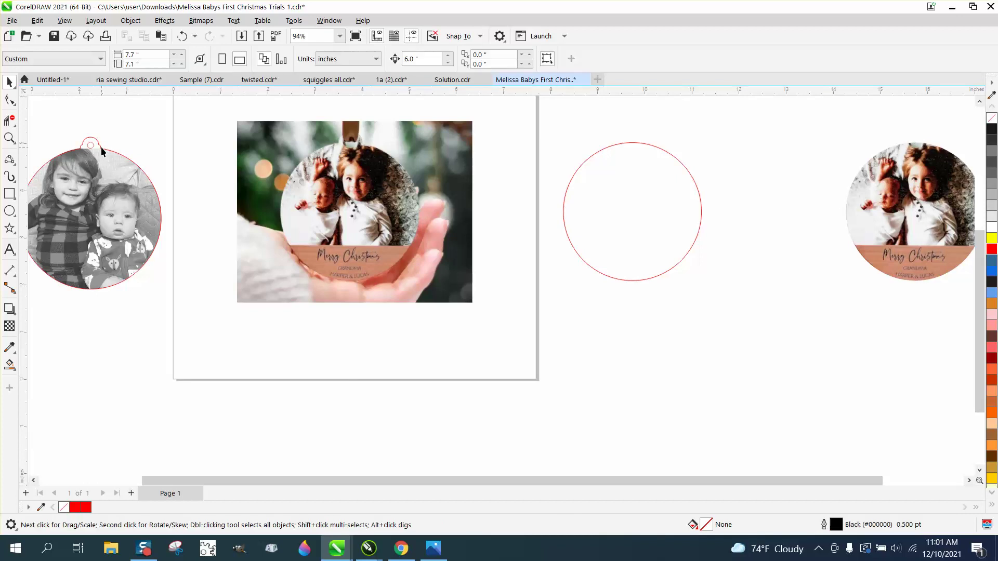
click(100, 147)
drag(100, 148, 144, 173)
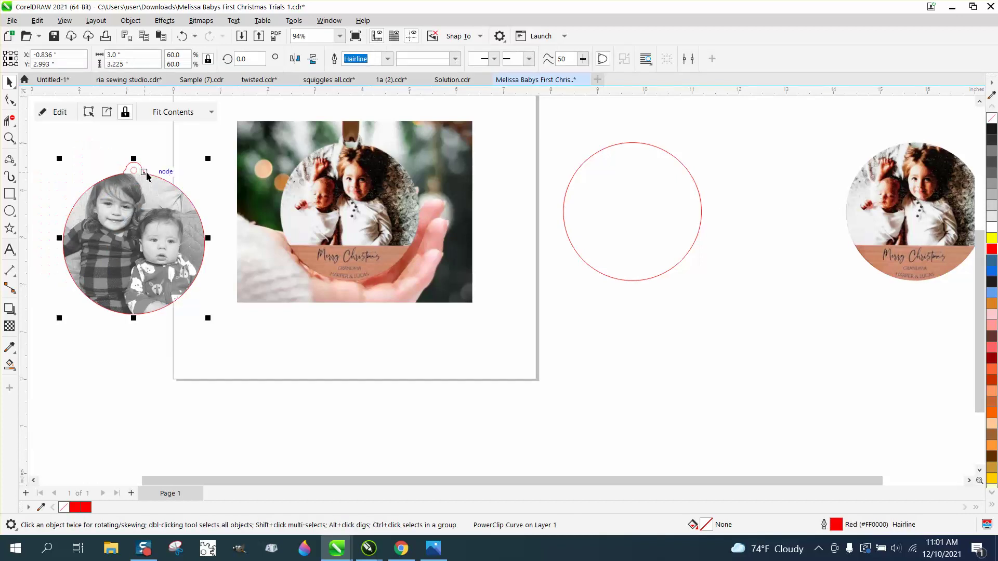
click(58, 112)
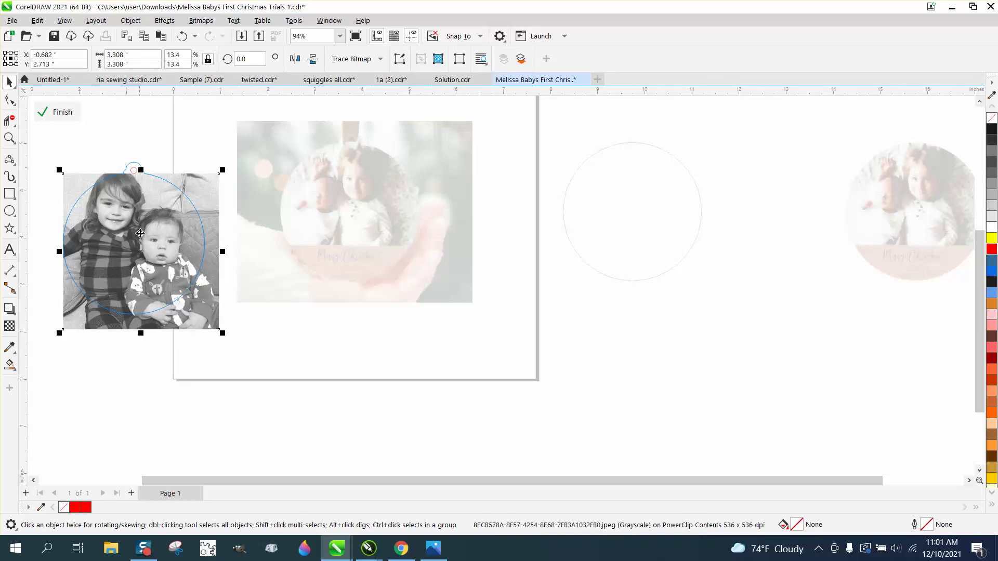
drag(139, 236, 224, 444)
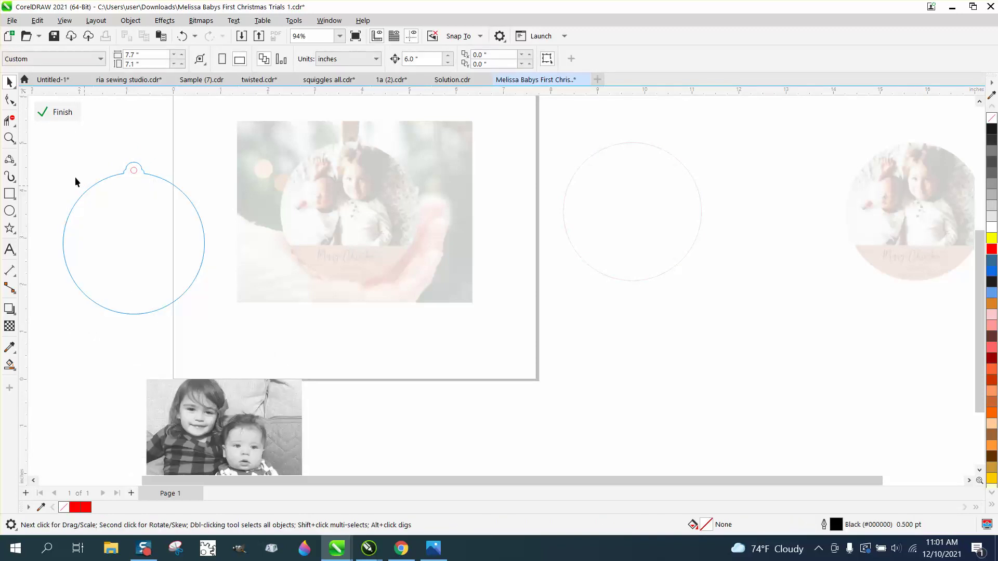
click(64, 111)
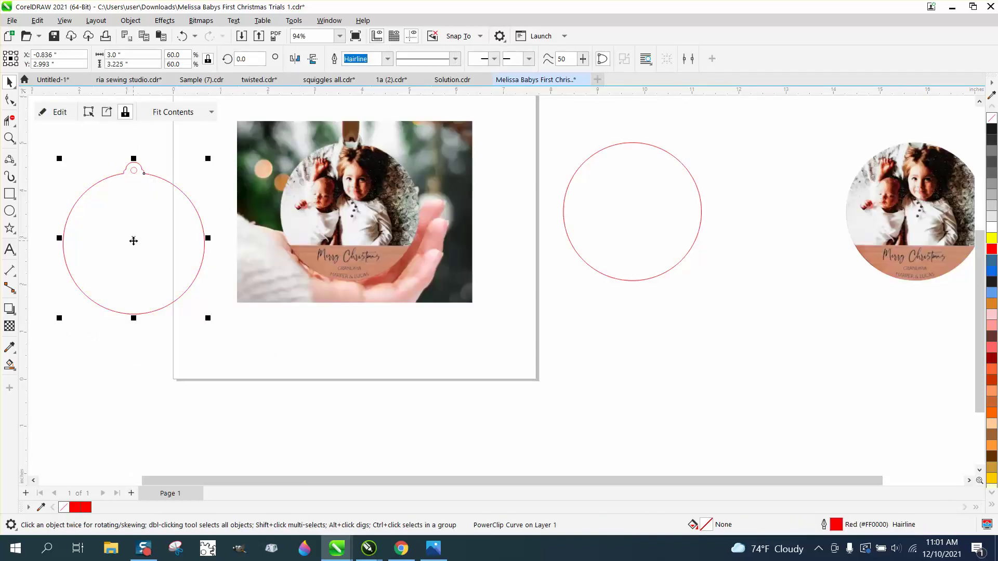
Step: Place the empty looped ornament outline between the plain red circle and the cut-out, and examine its hanging loop
drag(133, 241, 732, 231)
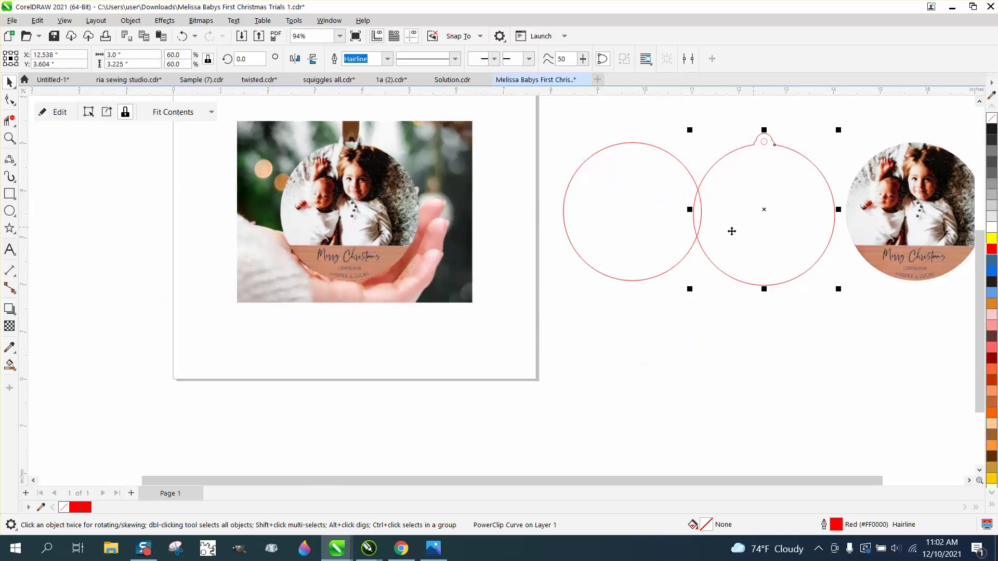
click(9, 138)
drag(535, 120, 919, 281)
drag(579, 122, 686, 180)
scroll(387, 224, down, 5)
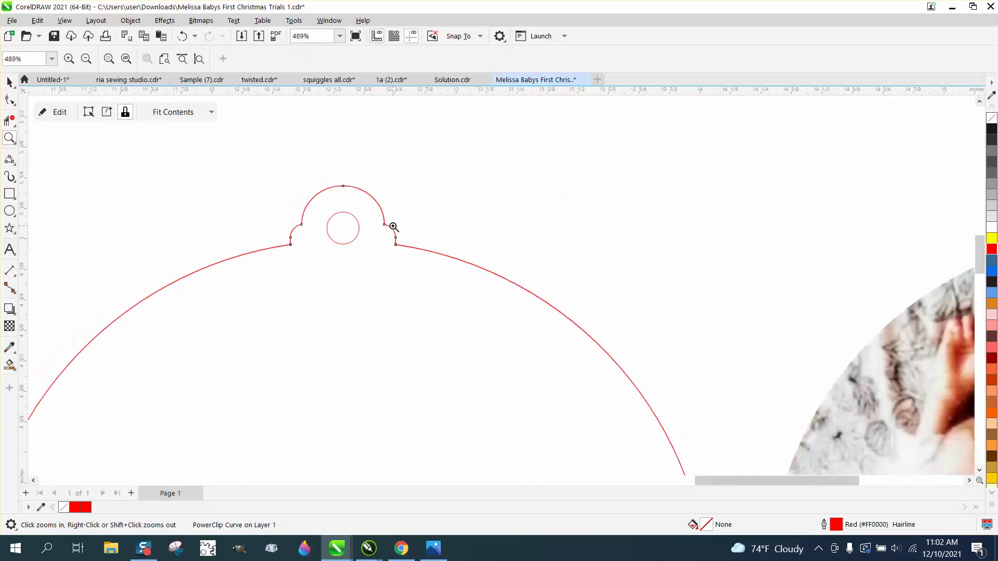
scroll(392, 226, down, 4)
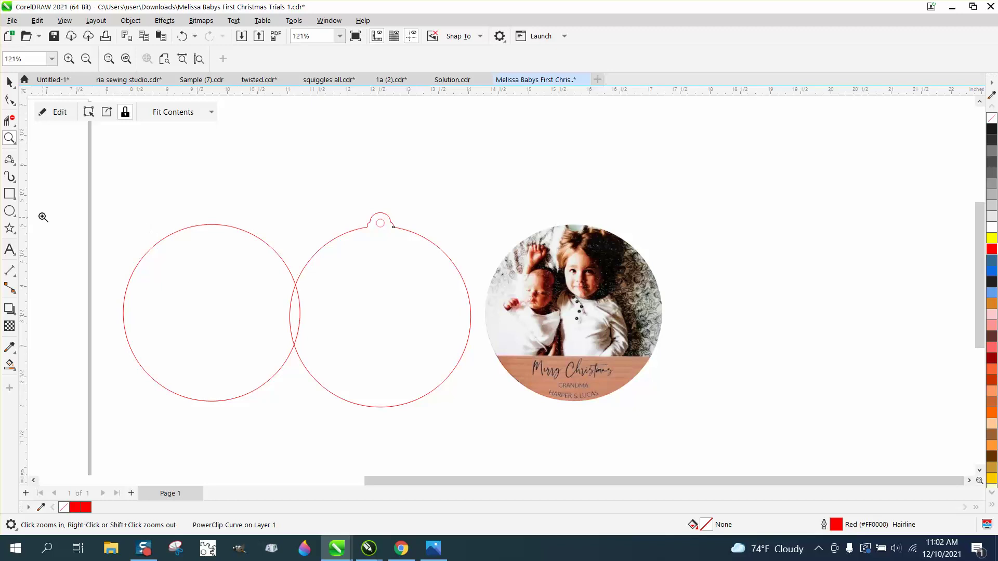
Step: Draw a small circle about 0.44 inch across, just outside the plain red circle's upper left edge
click(9, 211)
scroll(195, 201, down, 3)
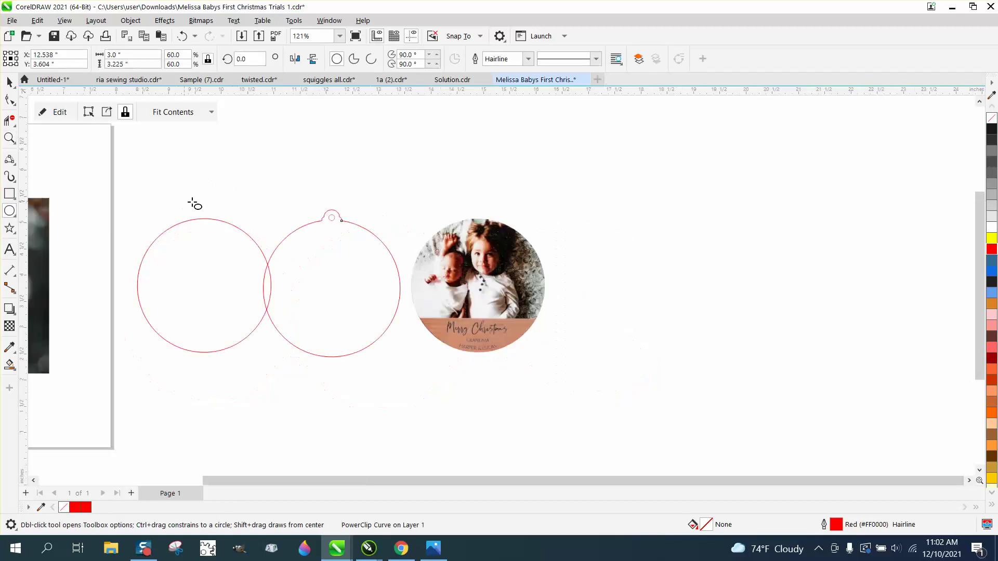
scroll(232, 201, down, 3)
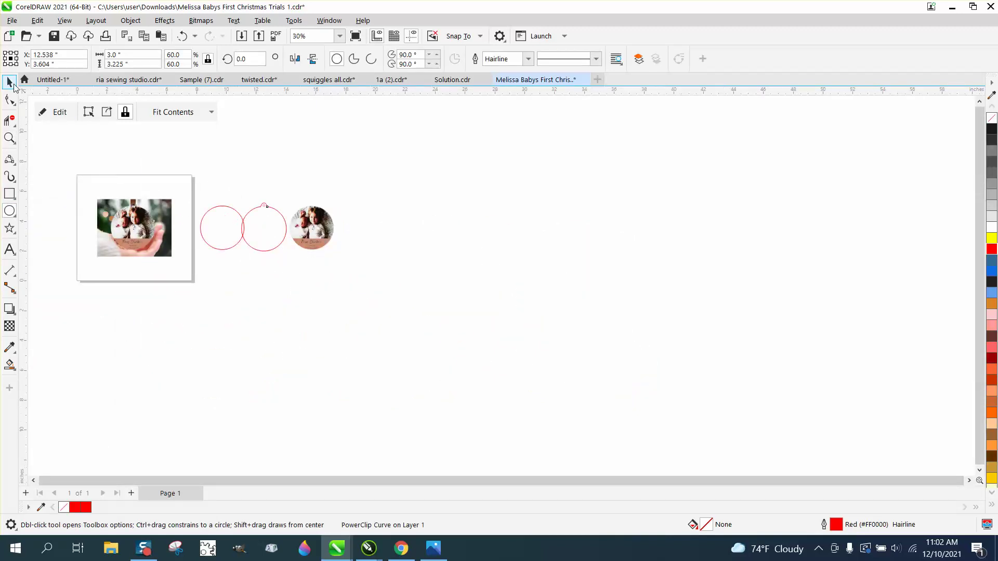
click(9, 83)
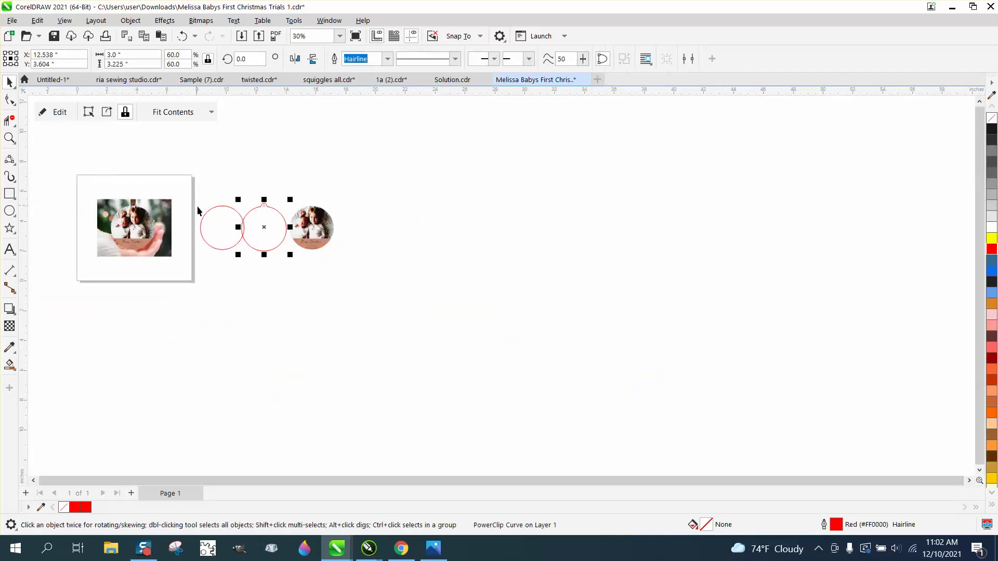
click(9, 137)
drag(214, 244, 384, 293)
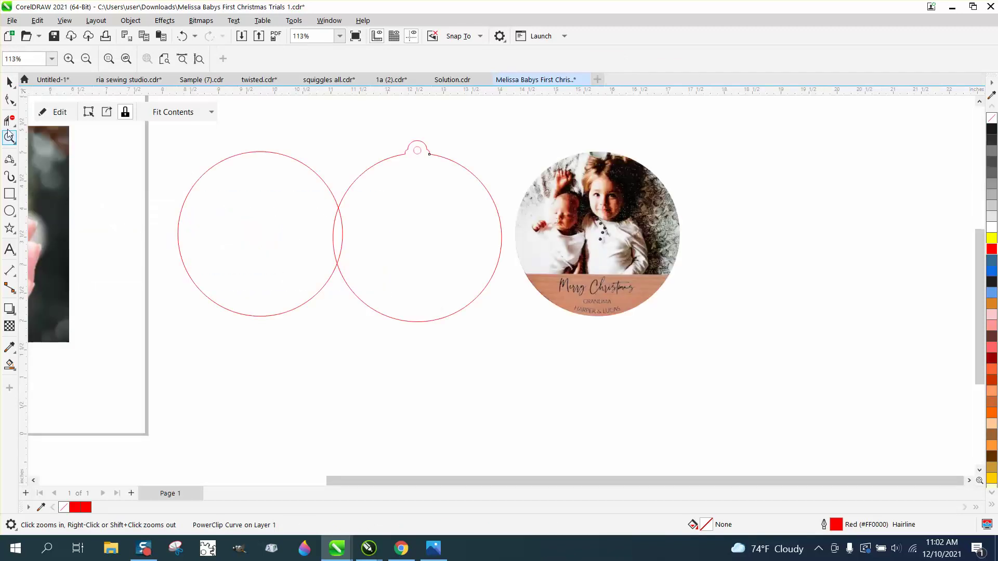
click(9, 82)
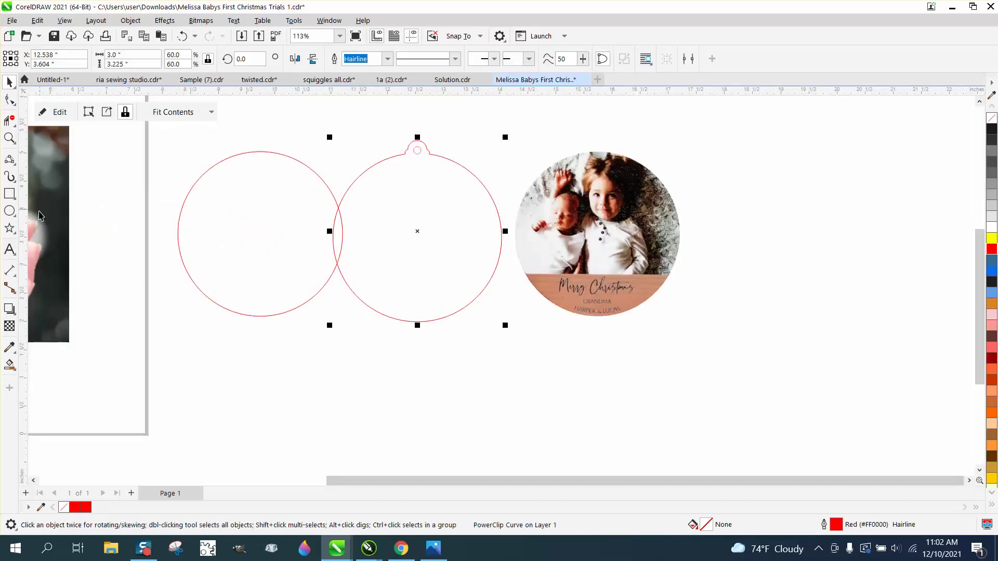
click(9, 210)
drag(165, 173, 140, 197)
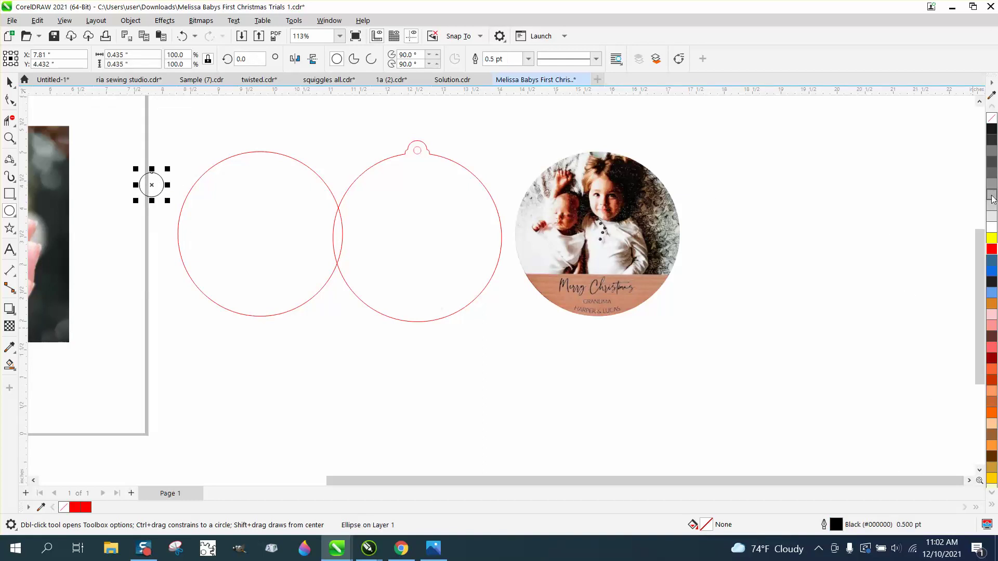
Step: Give the small circle a red outline with Hairline width
right_click(988, 248)
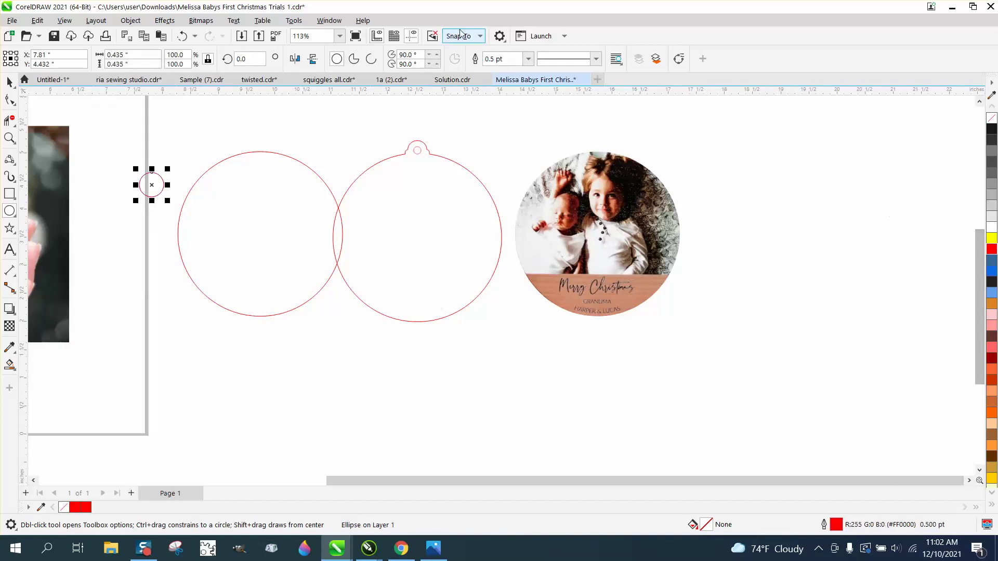
click(529, 60)
click(491, 81)
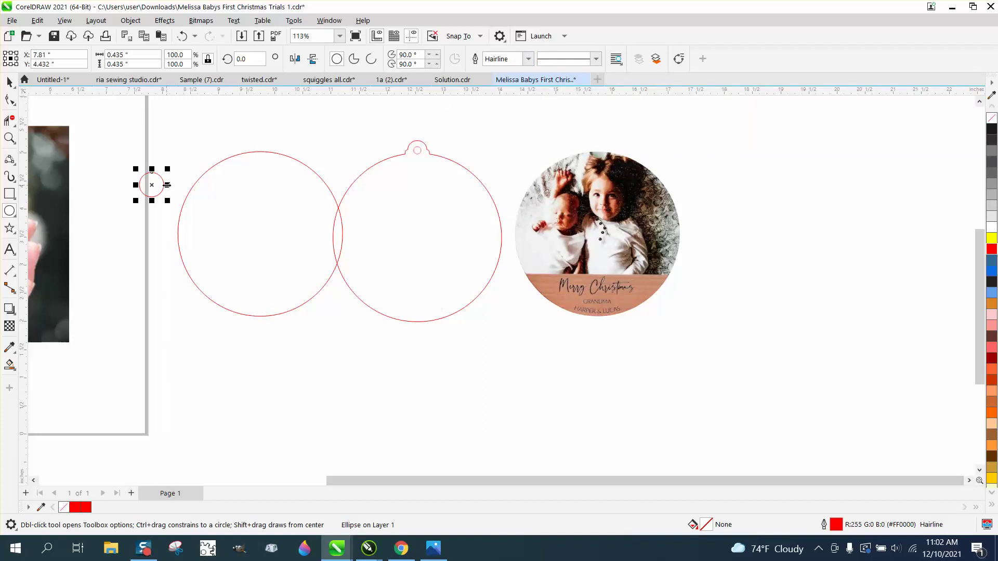
Step: Center the small circle on the topmost point of the plain red circle and give the large circle a Hairline outline
click(9, 82)
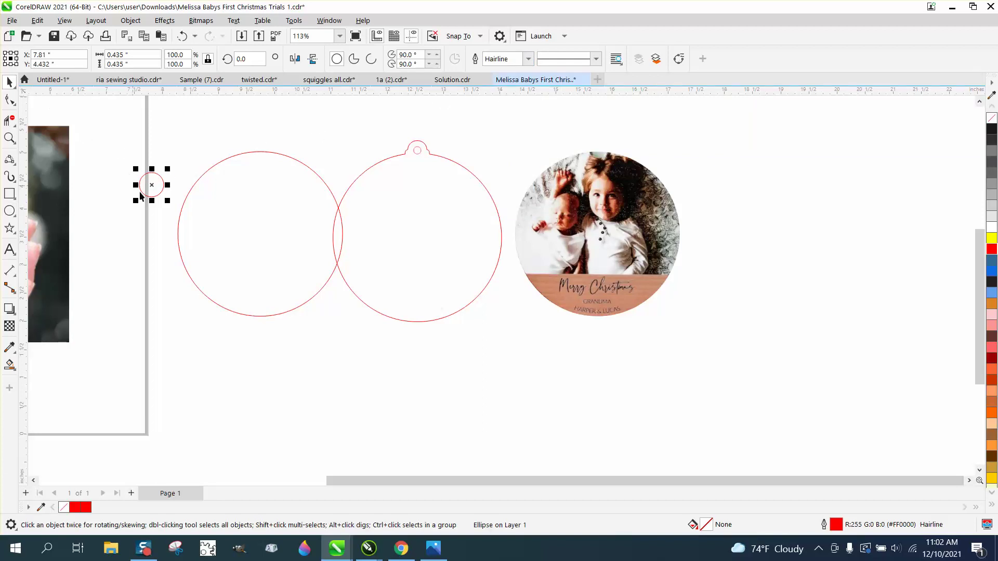
drag(157, 189, 260, 151)
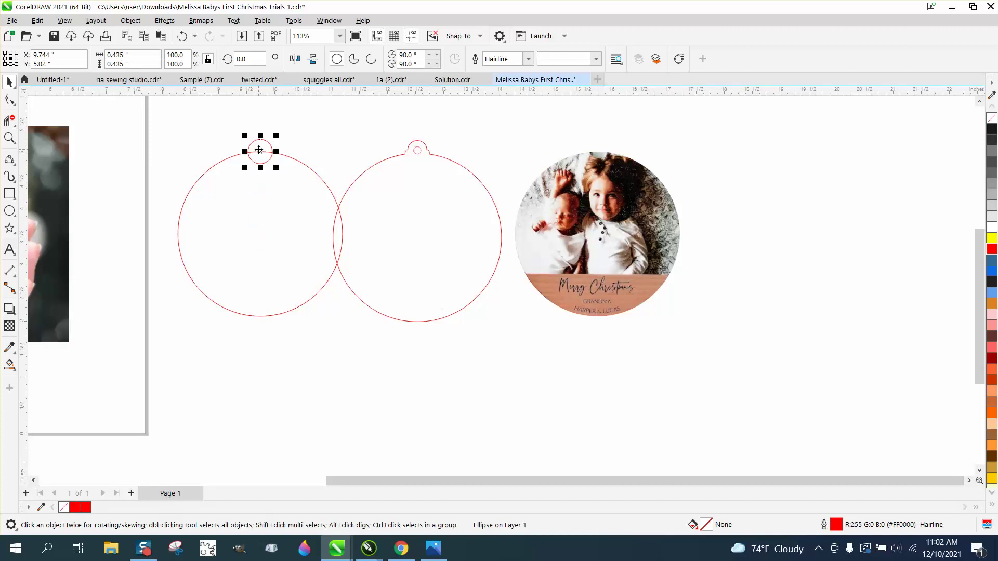
click(5, 136)
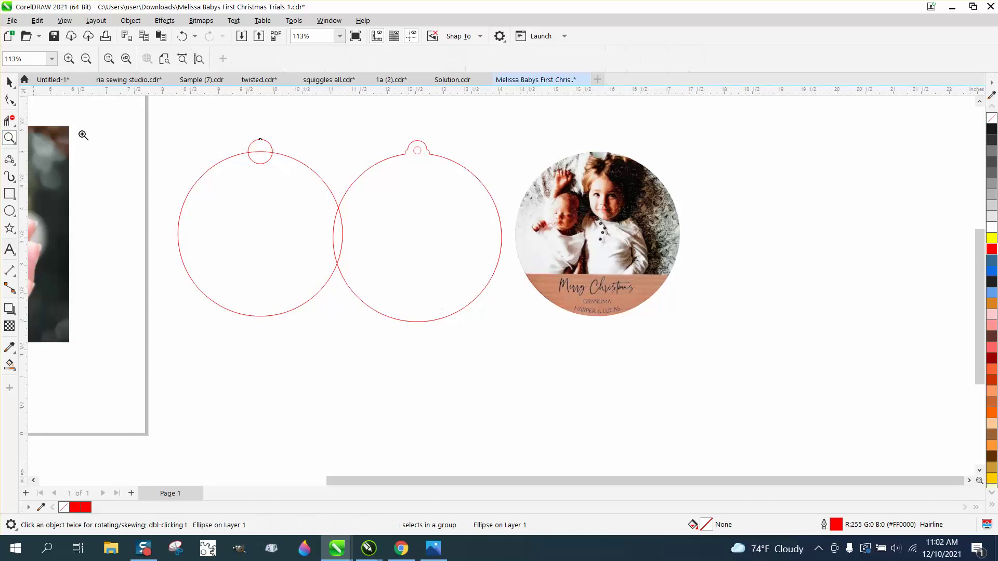
drag(234, 138, 328, 185)
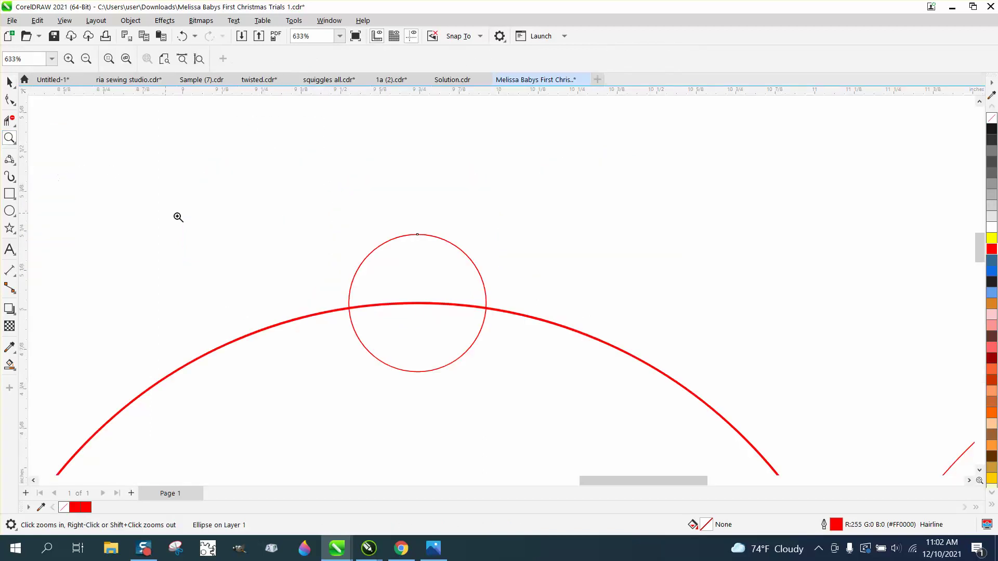
click(9, 81)
key(space)
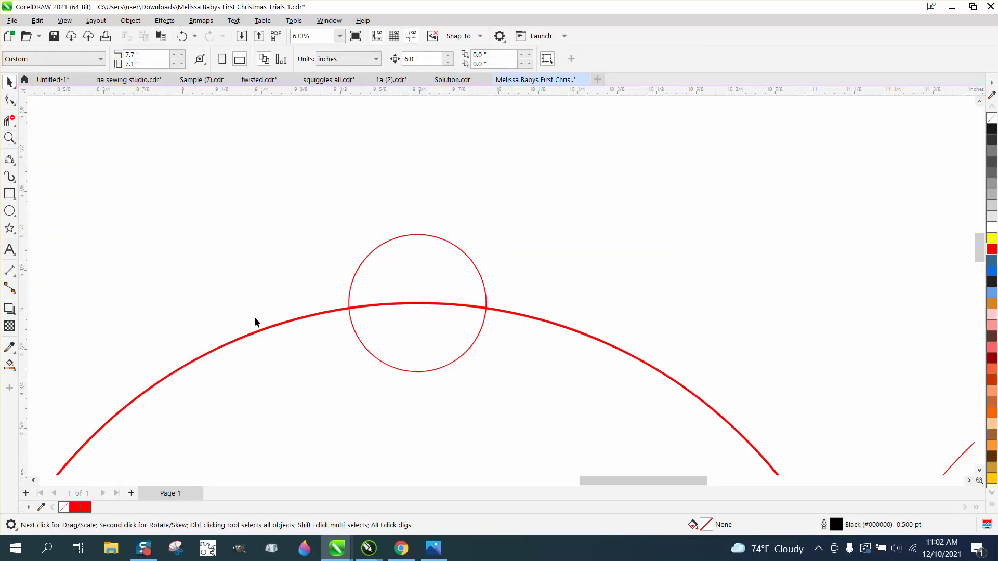
click(266, 336)
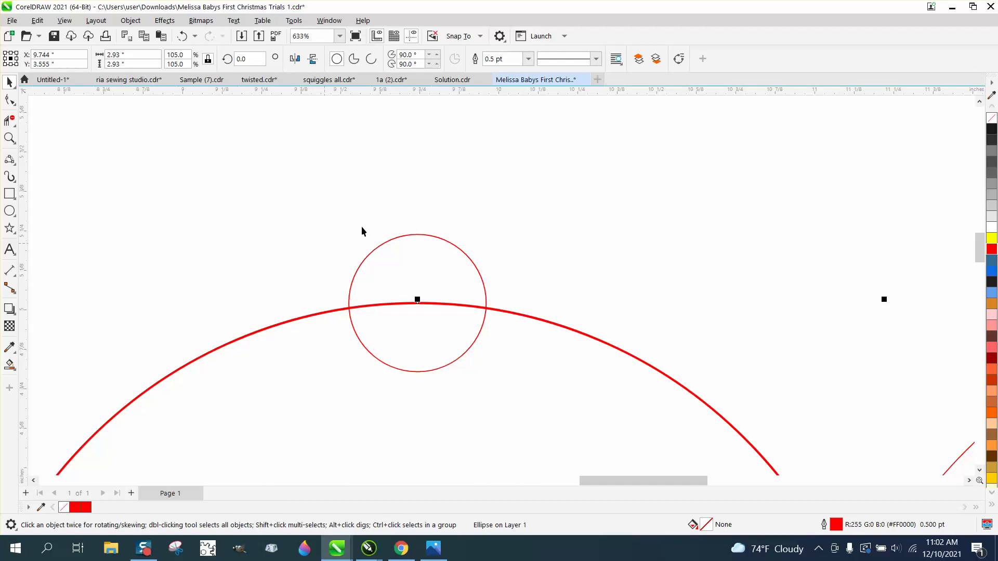
click(528, 59)
click(496, 81)
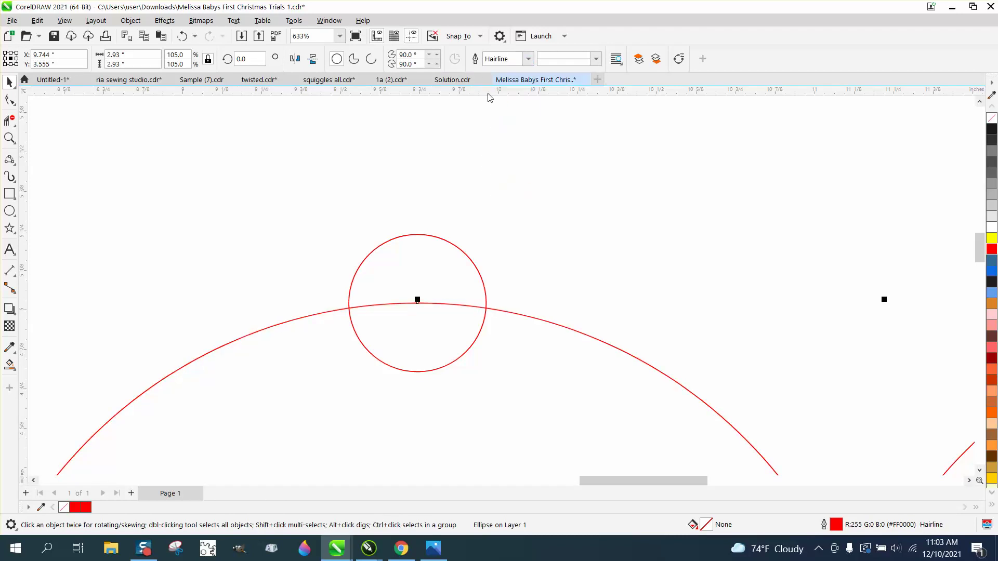
Step: Trim away the overlapping segments between the small and large circles with Virtual Segment Delete, leaving one outline with a rounded loop
click(10, 121)
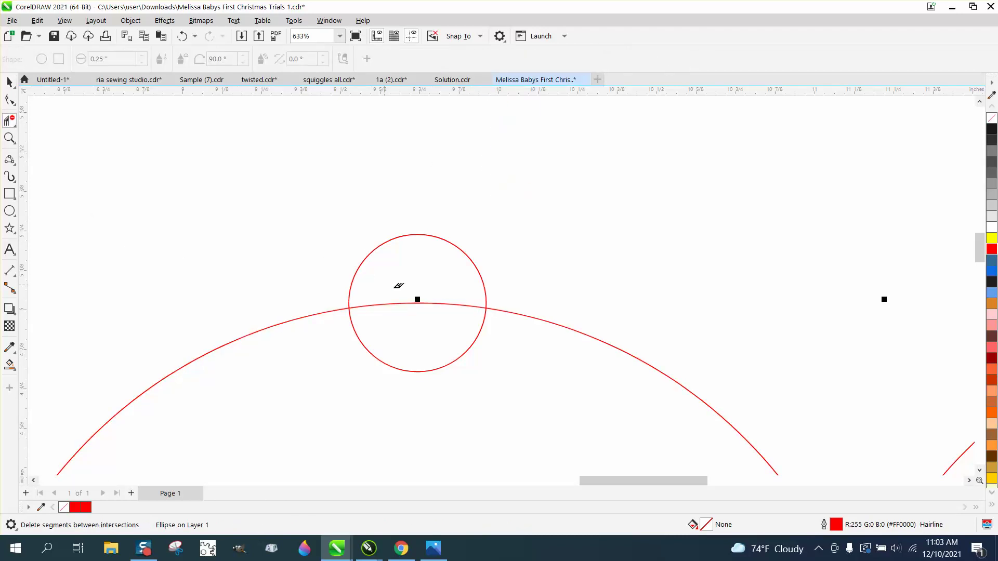
drag(411, 391, 414, 403)
scroll(267, 271, down, 6)
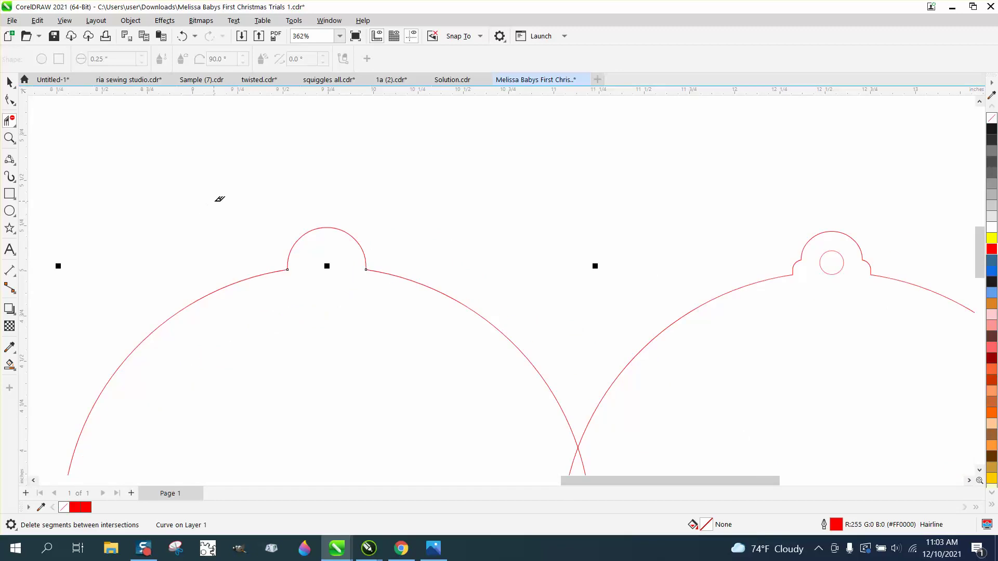
click(10, 81)
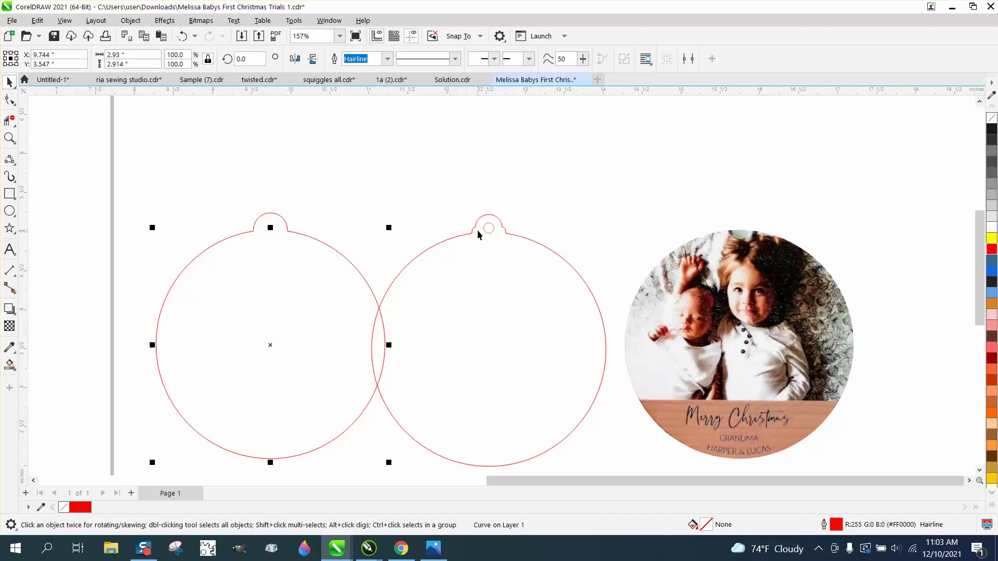
Step: Draw a rectangle about 0.54 by 0.1 inch across the loop's base and give it a red Hairline outline
click(9, 137)
drag(200, 201, 353, 283)
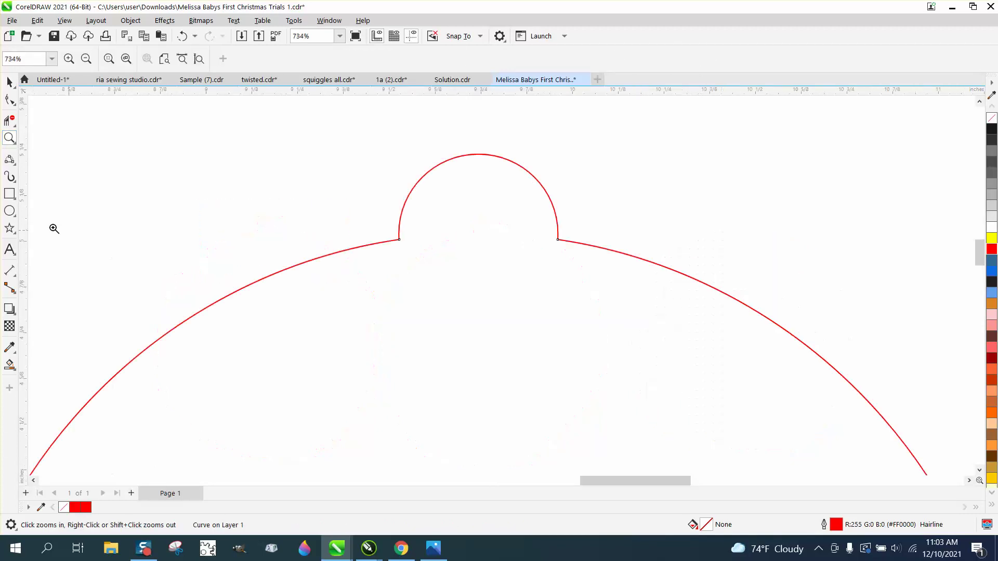
click(9, 193)
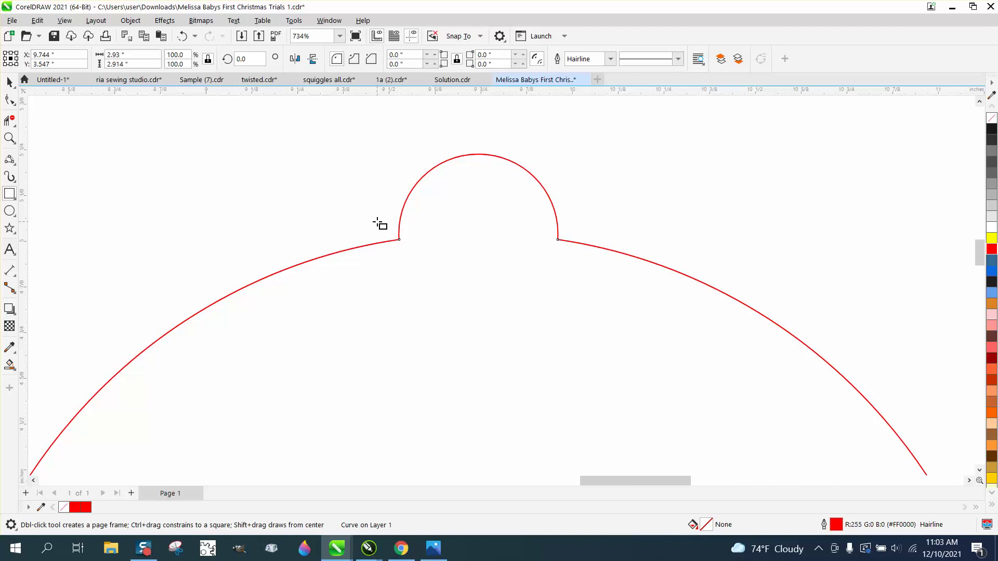
mouse_move(377, 222)
mouse_down()
mouse_move(571, 245)
mouse_move(573, 256)
mouse_up()
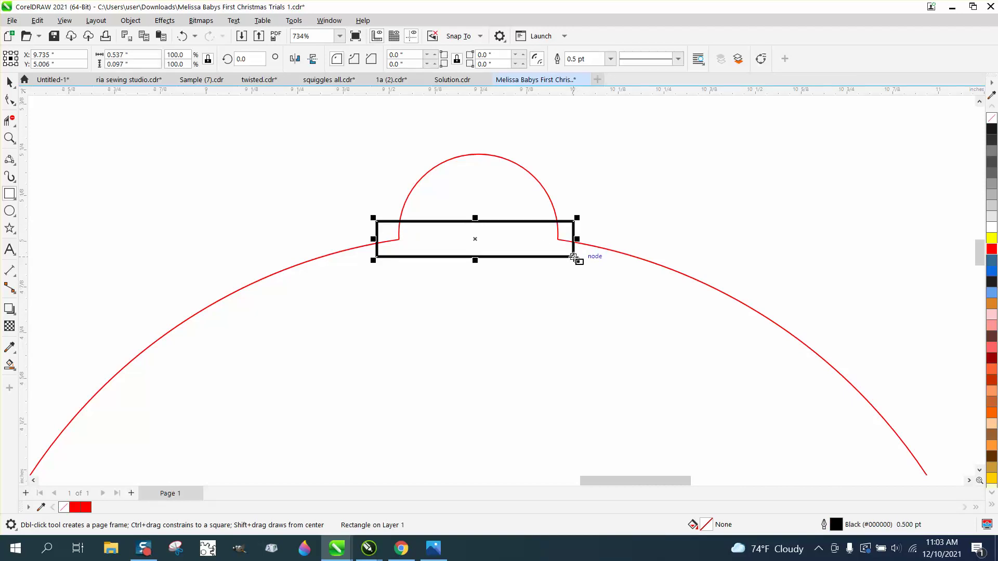
right_click(992, 251)
click(610, 60)
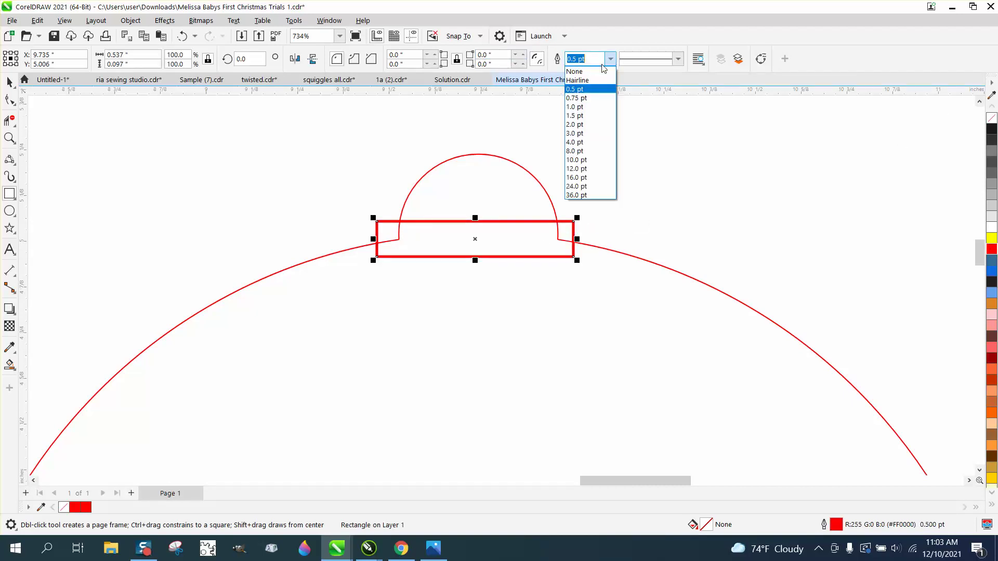
click(577, 80)
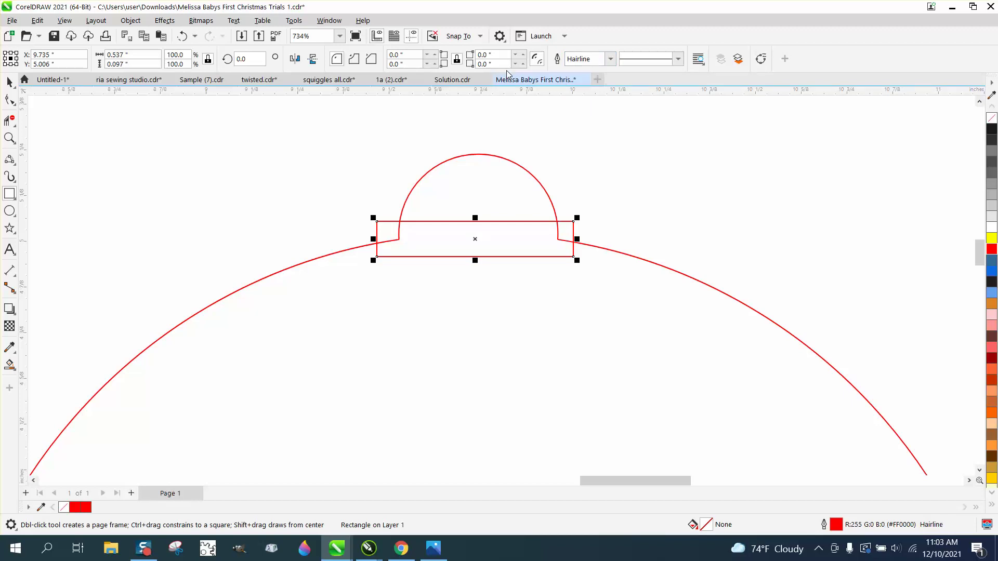
Step: Round only the rectangle's two upper corners, leaving the lower corners square
click(455, 61)
click(435, 54)
click(524, 55)
click(523, 55)
Step: Delete the rectangle and loop segments that lie inside the outline, leaving a small rounded shoulder on each side of the loop
click(9, 120)
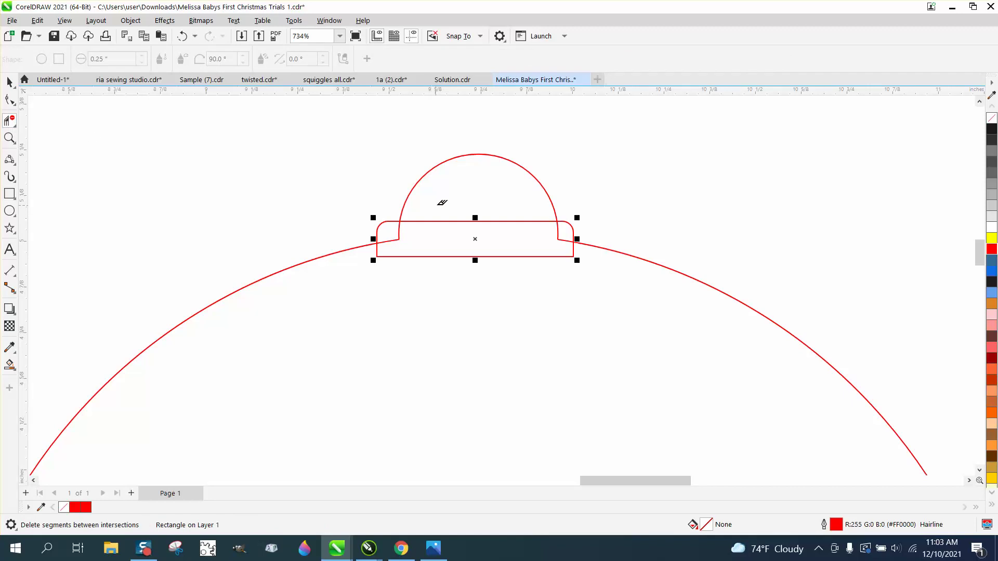
drag(444, 216, 468, 283)
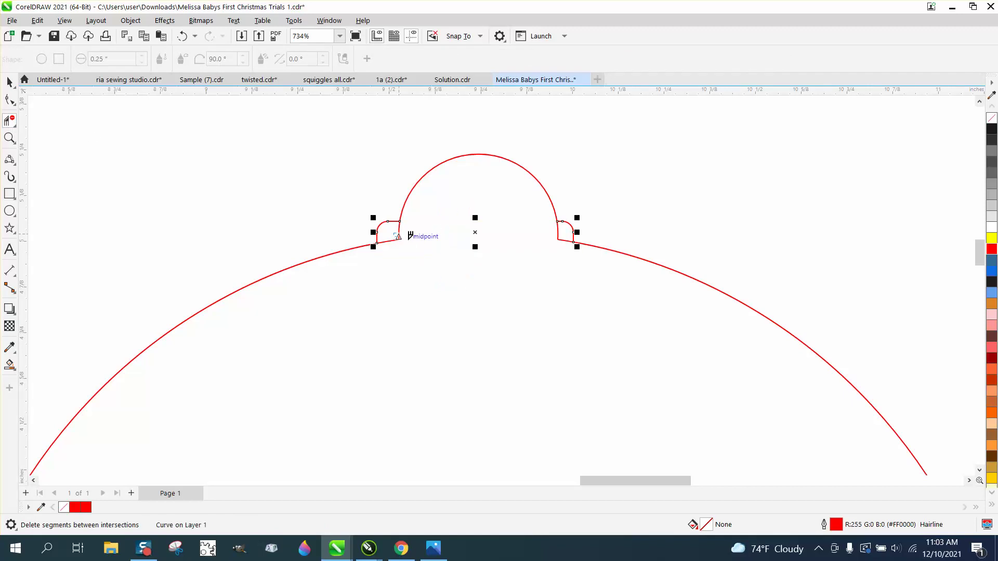
click(399, 236)
click(559, 235)
scroll(515, 243, down, 2)
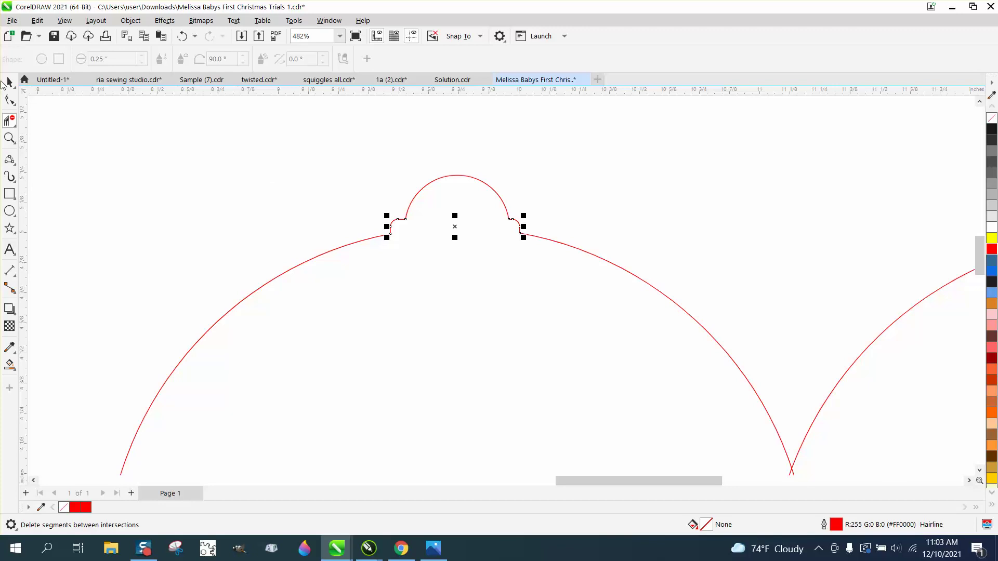
Step: Add a red Hairline hole circle about 0.095 inch across, centered inside the hanging loop
click(9, 82)
click(9, 210)
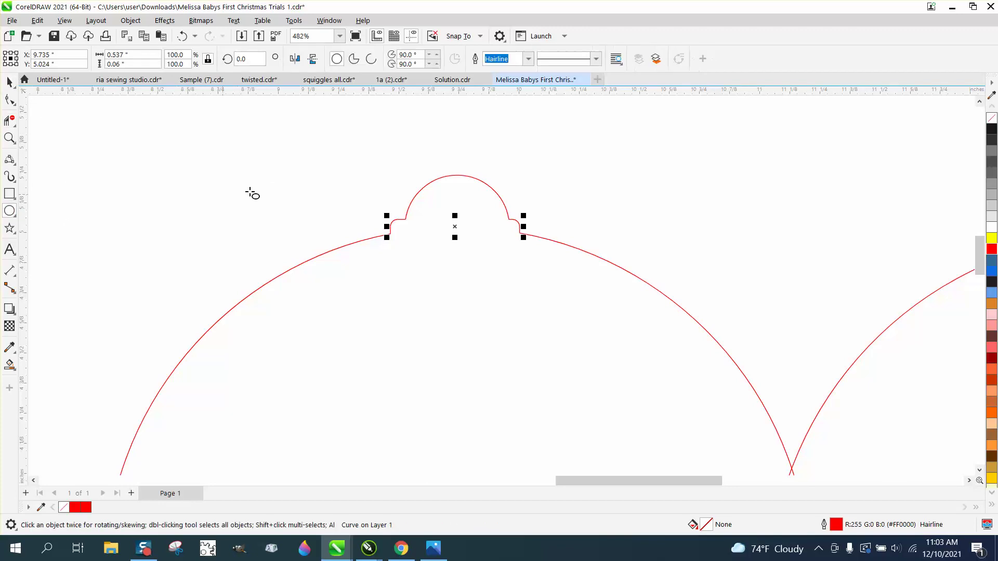
drag(378, 163, 349, 193)
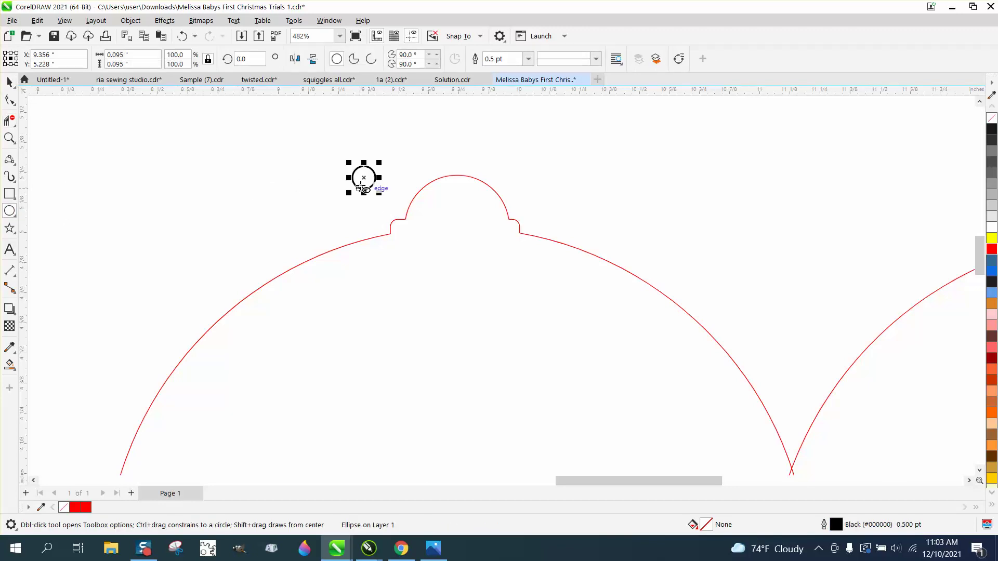
click(528, 59)
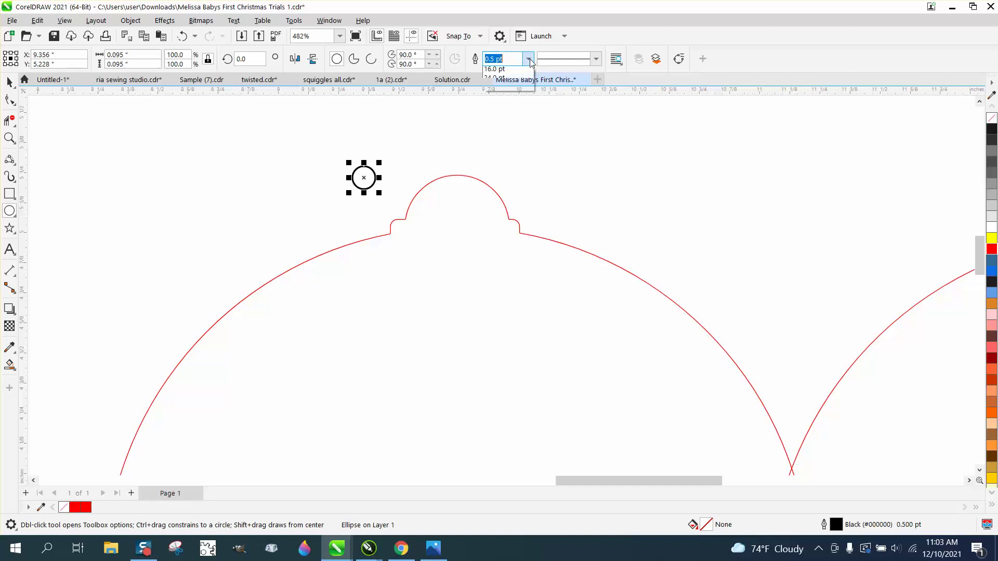
right_click(991, 249)
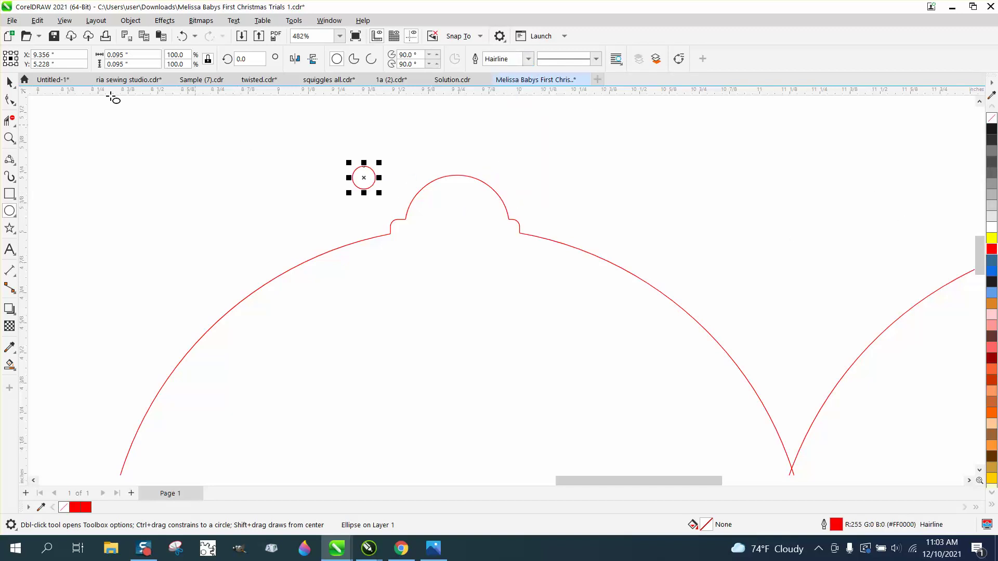
click(8, 82)
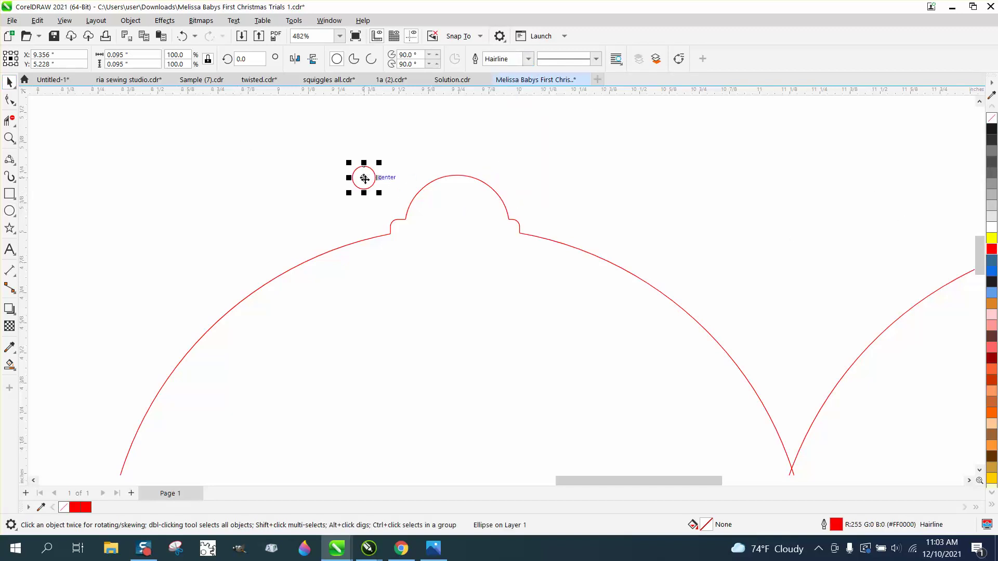
drag(365, 185, 459, 207)
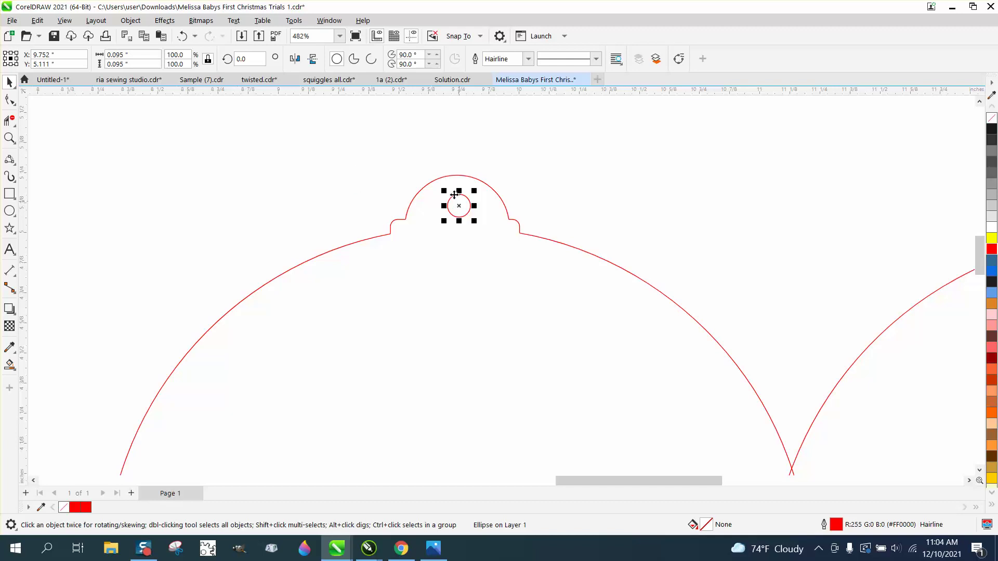
Step: Delete the original looped ornament outline between the new outline and the cut-out photo
scroll(364, 130, down, 5)
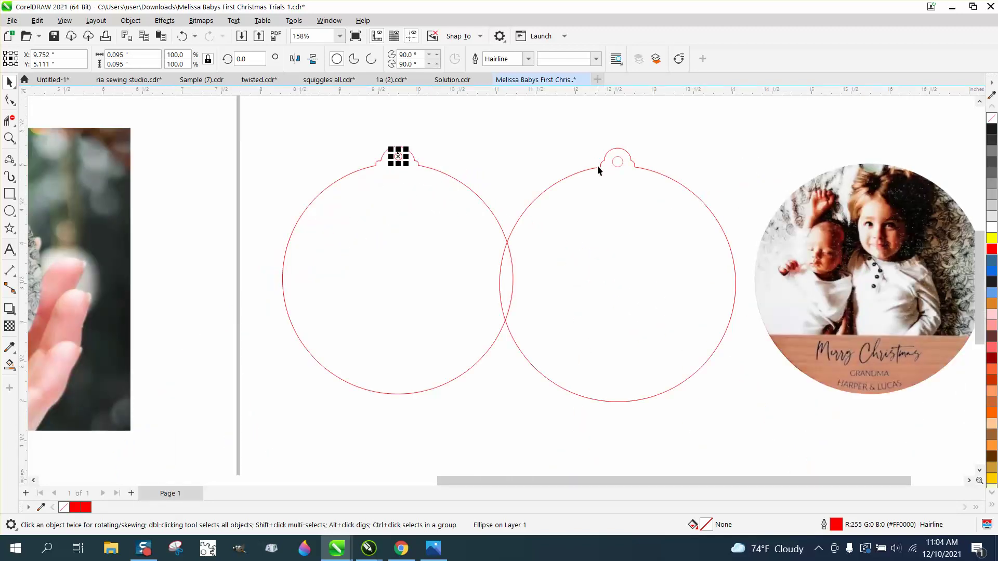
mouse_move(597, 172)
mouse_down()
mouse_move(644, 272)
mouse_move(600, 174)
mouse_up()
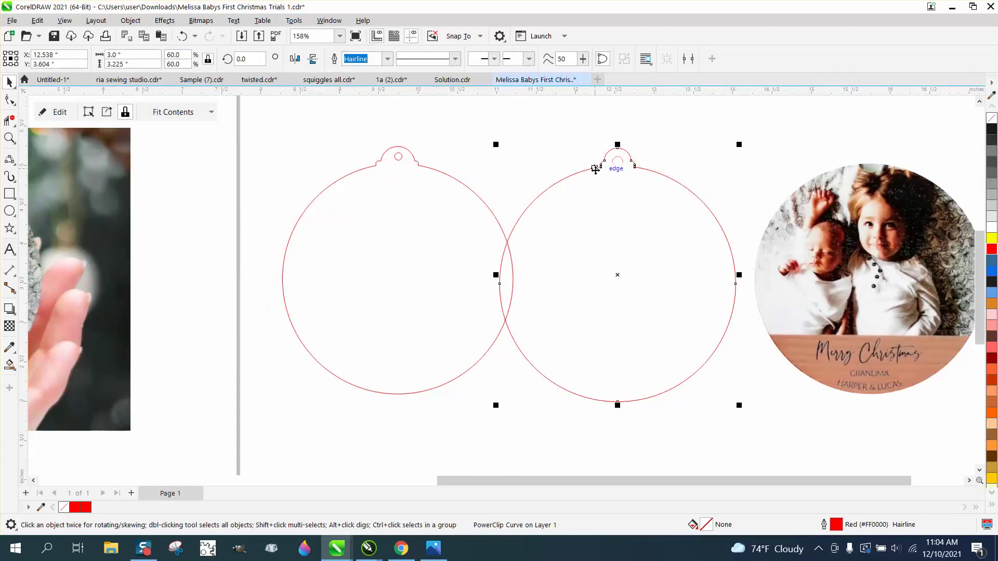
key(Delete)
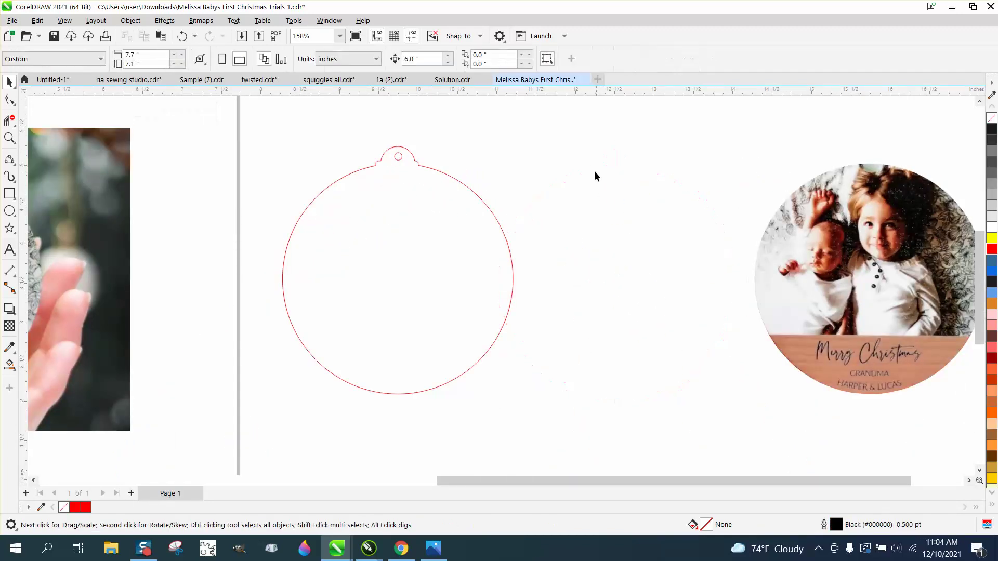
Step: Create a single filled shape from the new ornament outline with Smart Fill and move it 12 inches right, beyond the cut-out photo
click(9, 364)
click(356, 236)
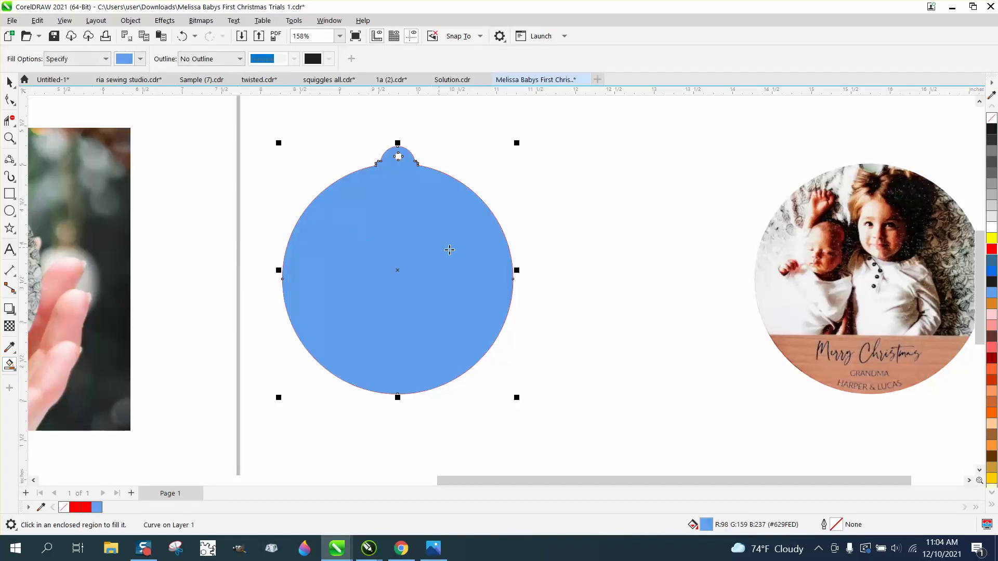
key(p)
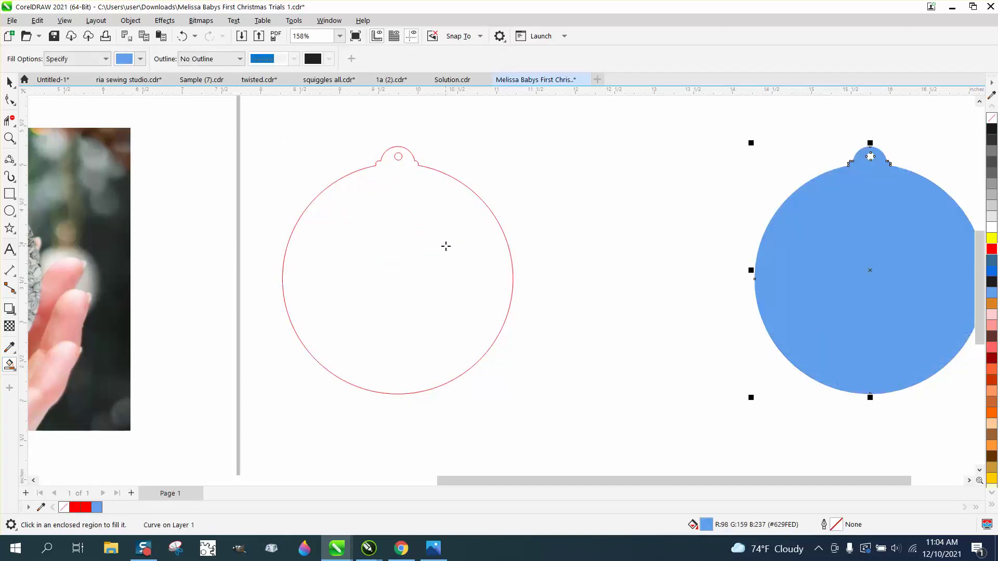
scroll(465, 307, down, 1)
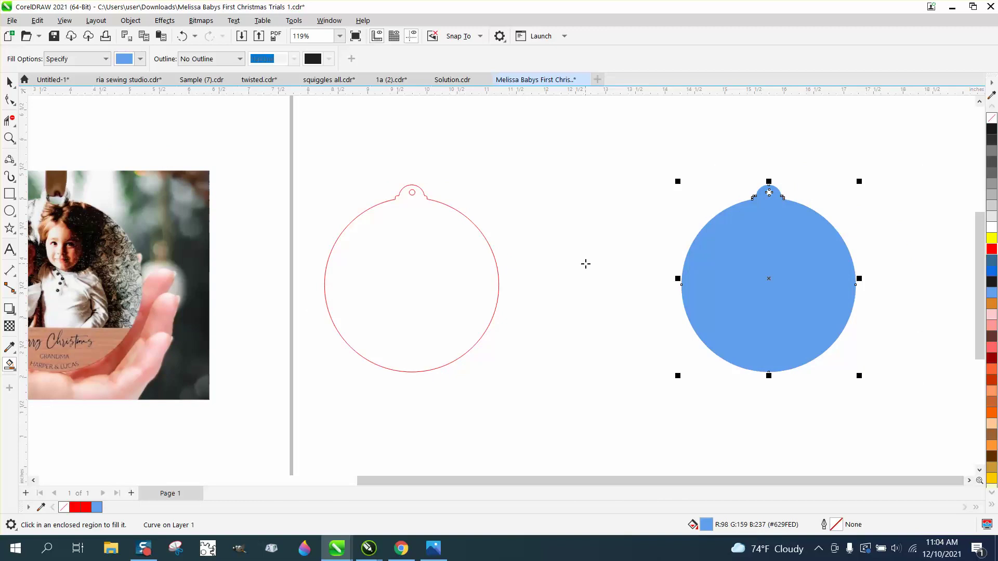
key(Delete)
scroll(679, 275, down, 2)
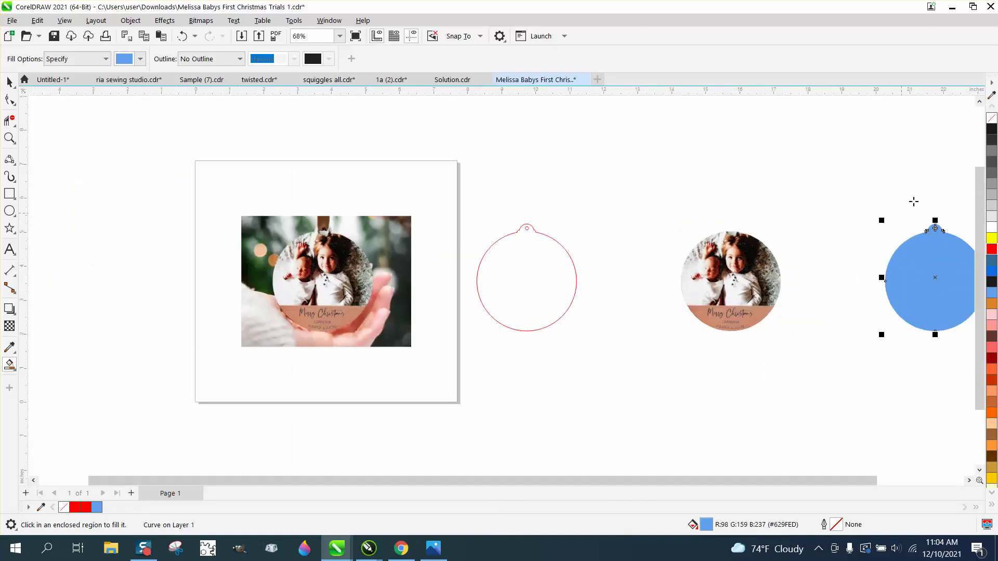
Step: Remove the new shape's fill and give it a red Hairline outline
click(992, 118)
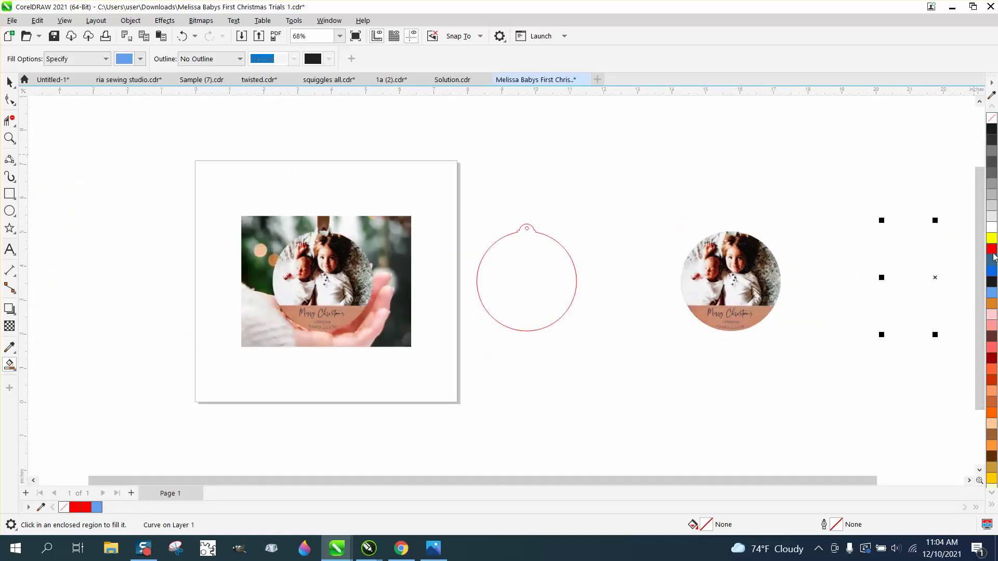
right_click(992, 252)
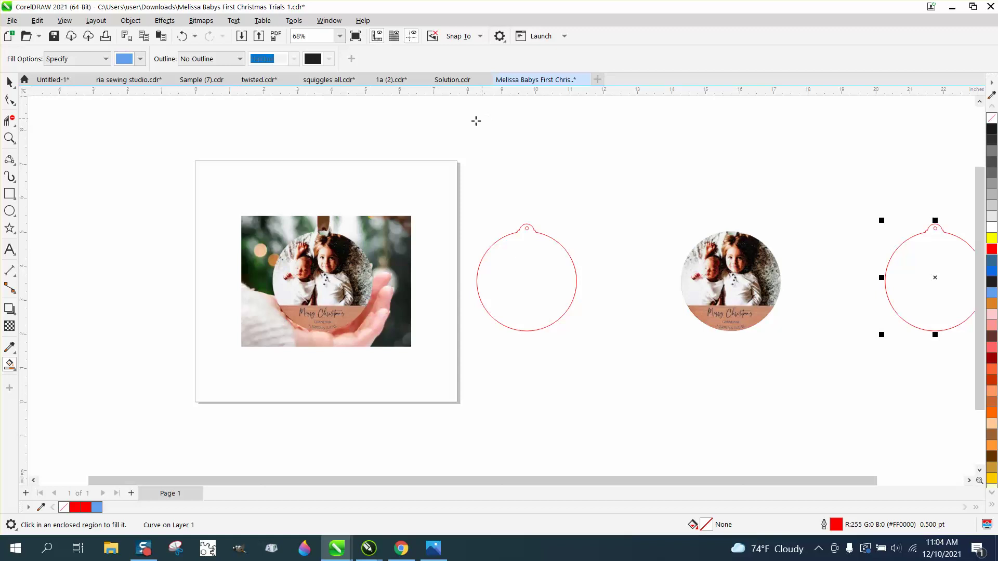
click(828, 217)
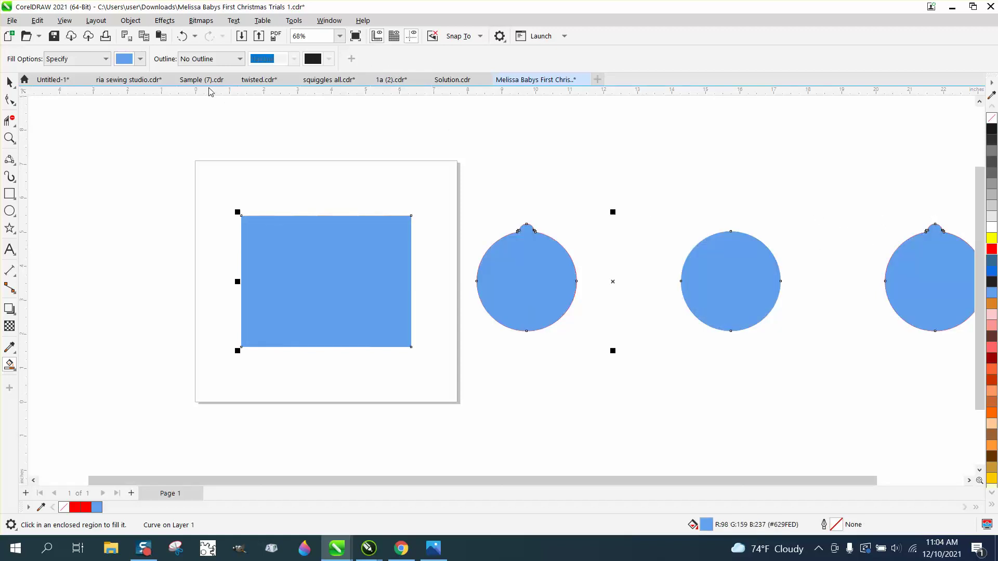
click(182, 36)
key(space)
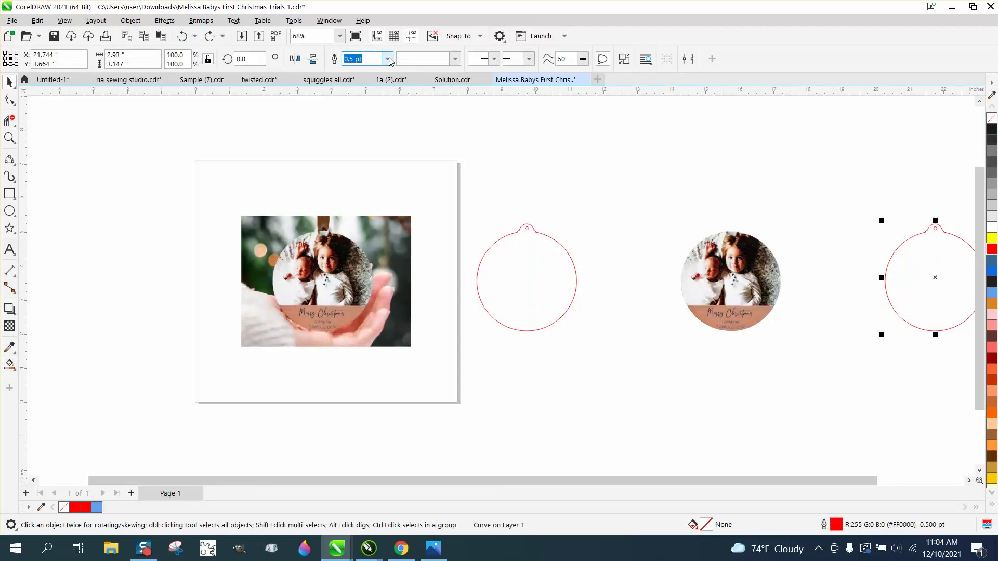
click(388, 58)
click(366, 80)
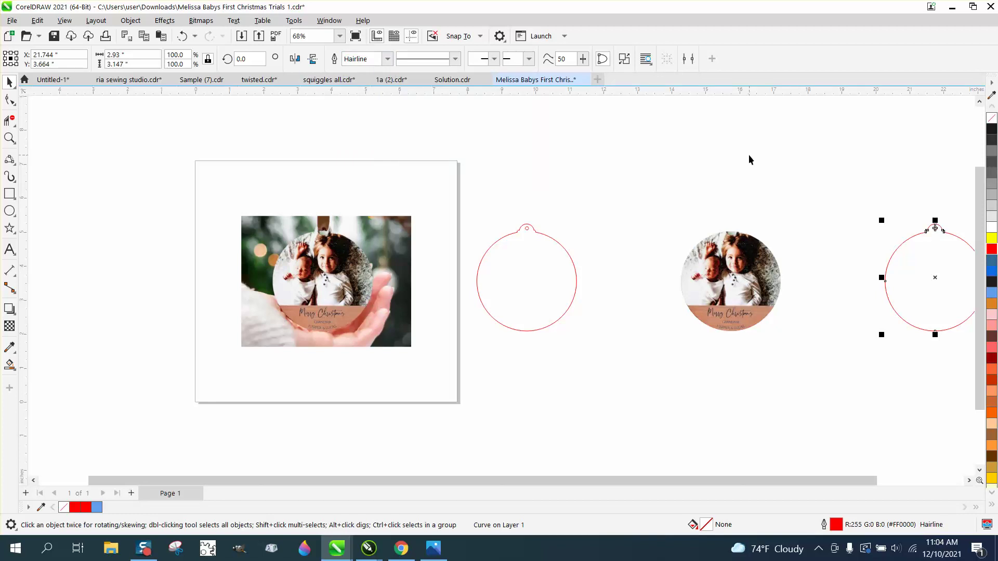
Step: Move the one-piece ornament outline 6 inches left onto the round cut-out photo and check the fit
key(Left)
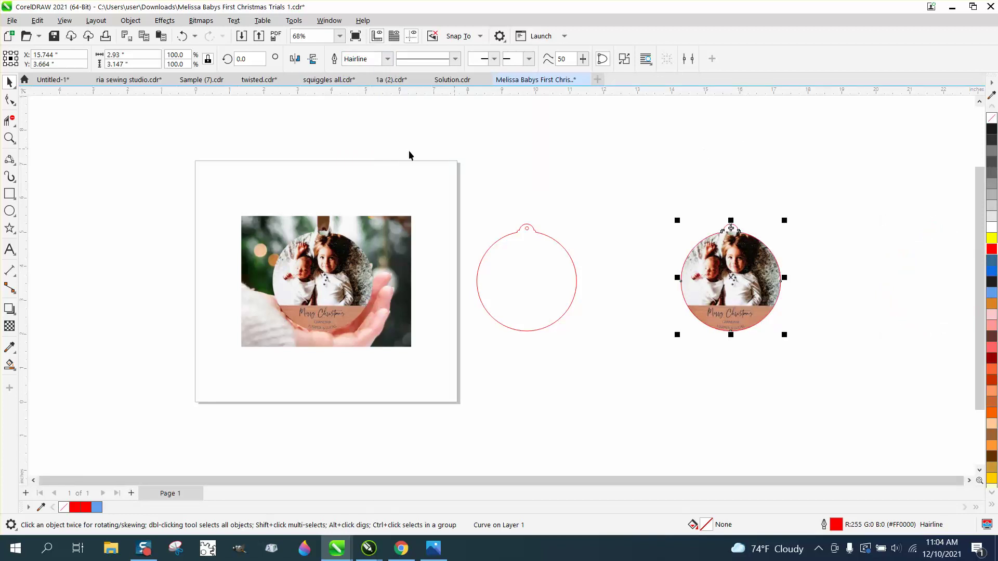
click(9, 137)
drag(640, 196, 826, 361)
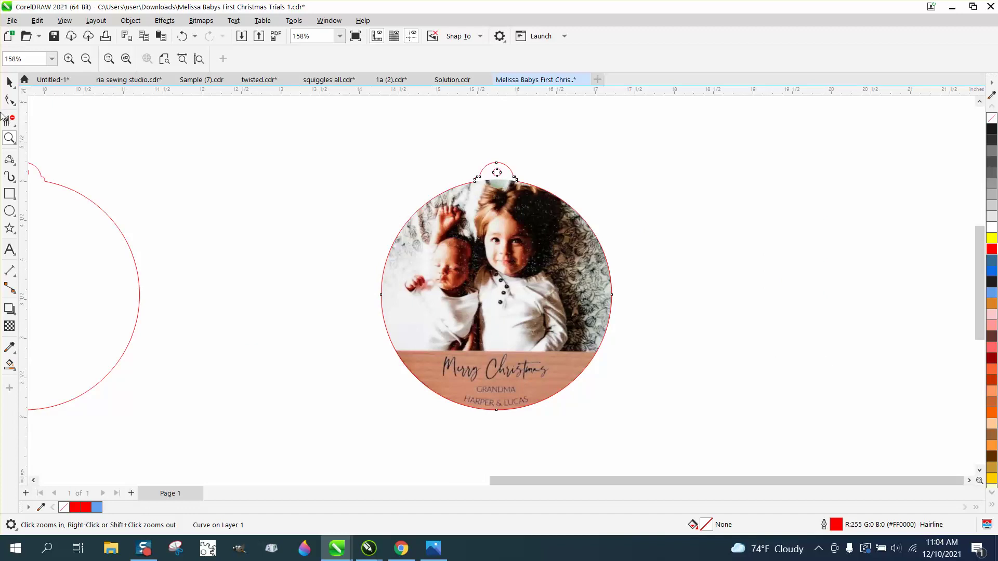
click(9, 83)
click(232, 157)
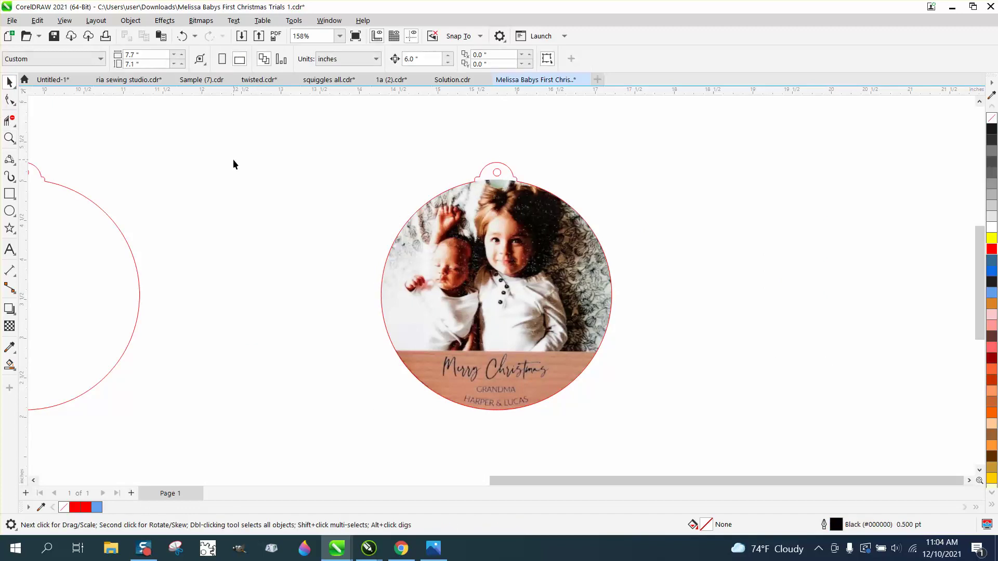